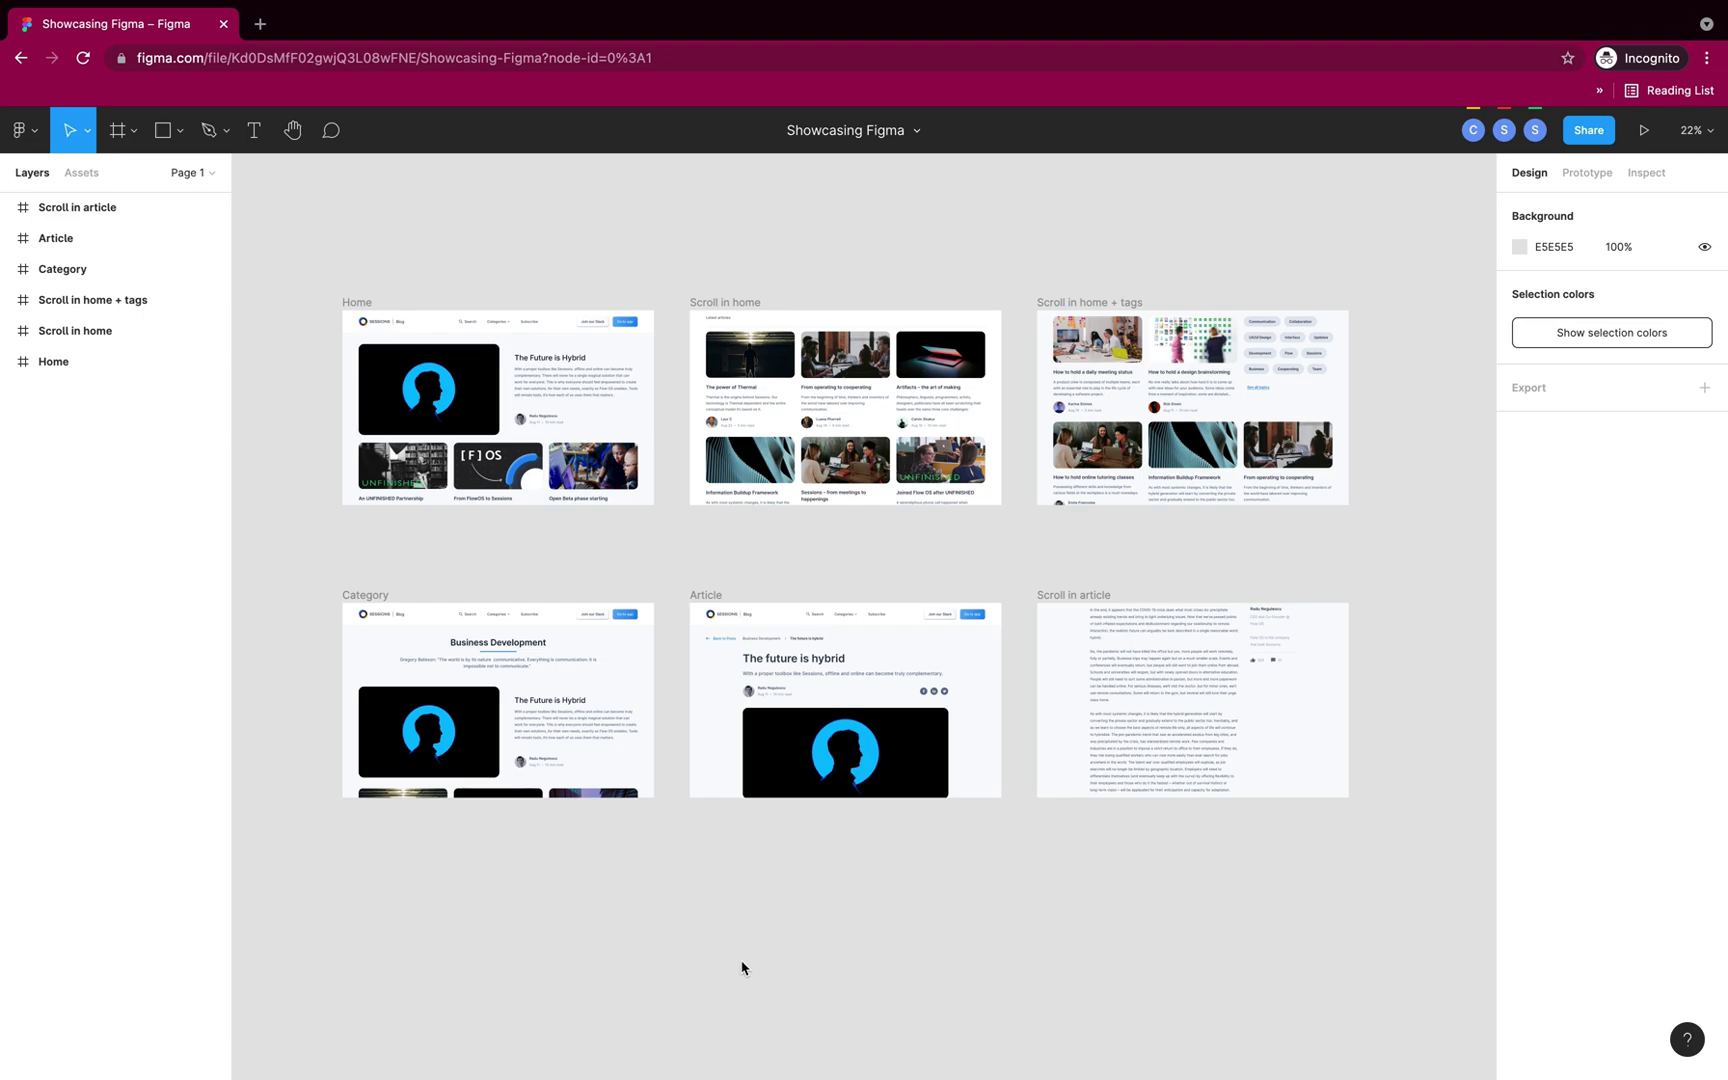
# Step: Find the Sessions plugin in the Figma Community plugin listings and install it
pyautogui.rightClick(925, 907)
pyautogui.moveTo(1000, 962)
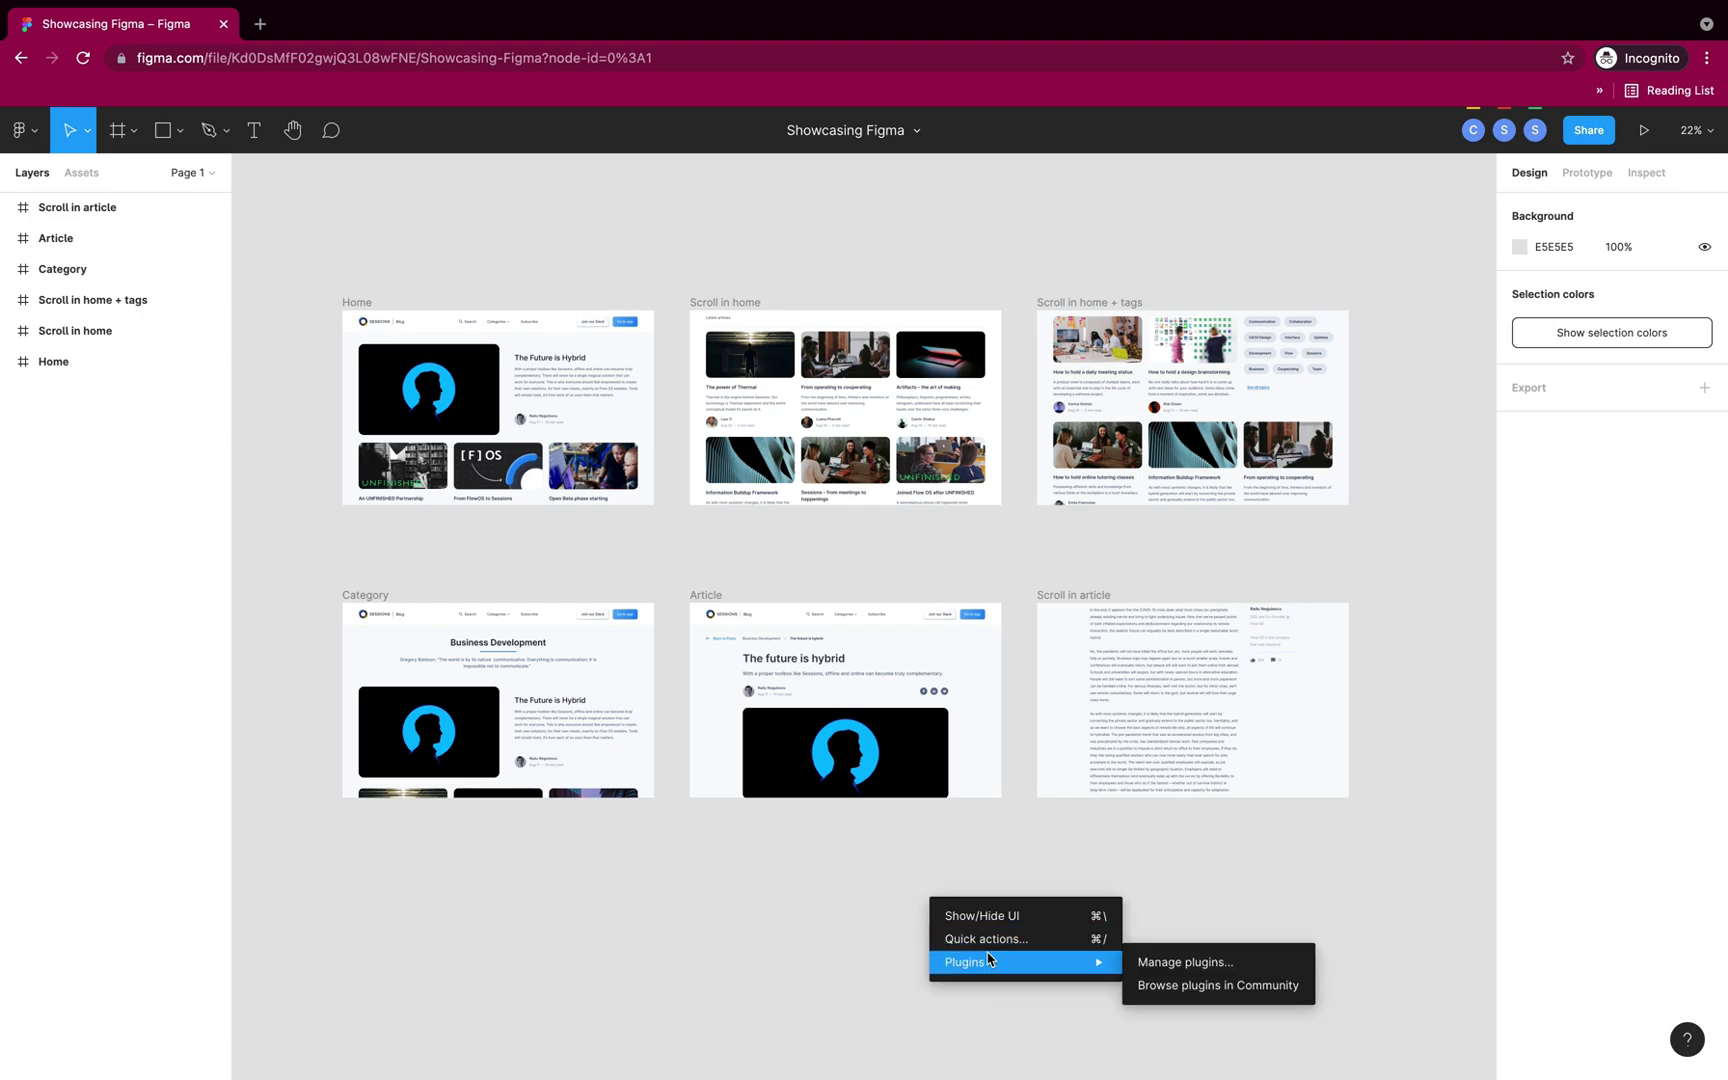
pyautogui.click(1169, 987)
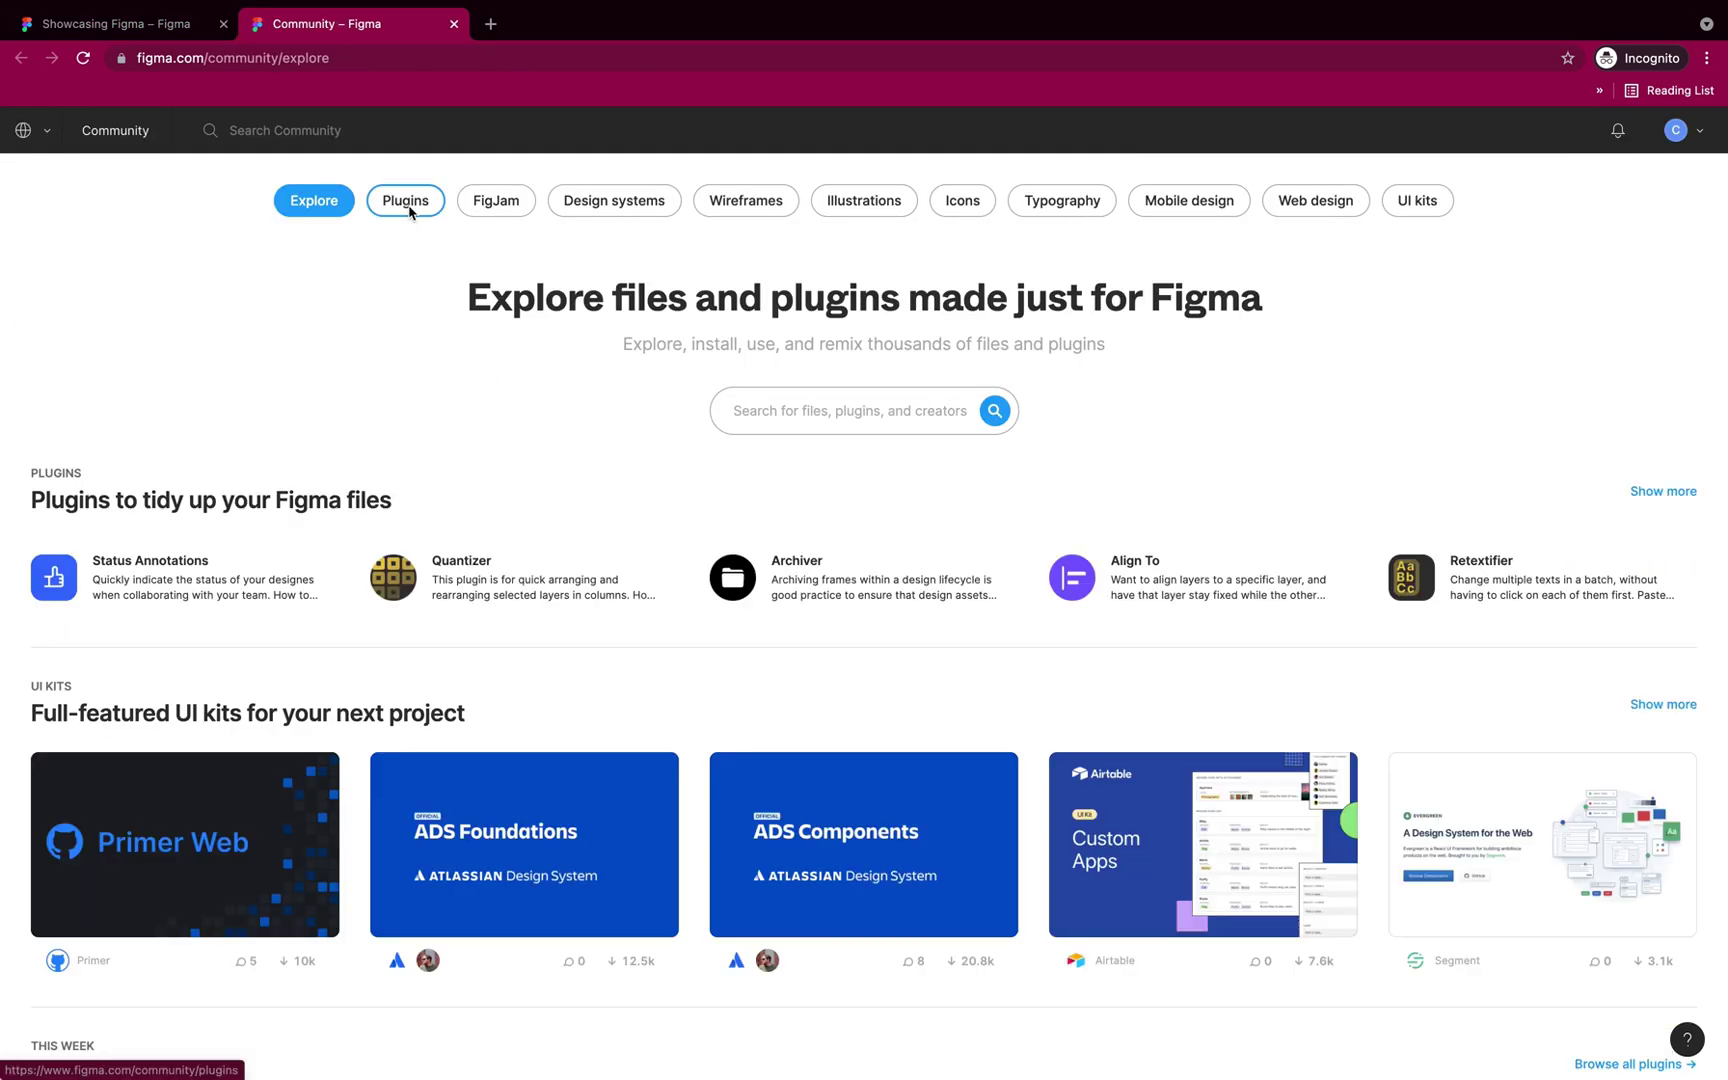
pyautogui.click(409, 205)
pyautogui.click(778, 407)
pyautogui.write('Sessions')
pyautogui.press('Return')
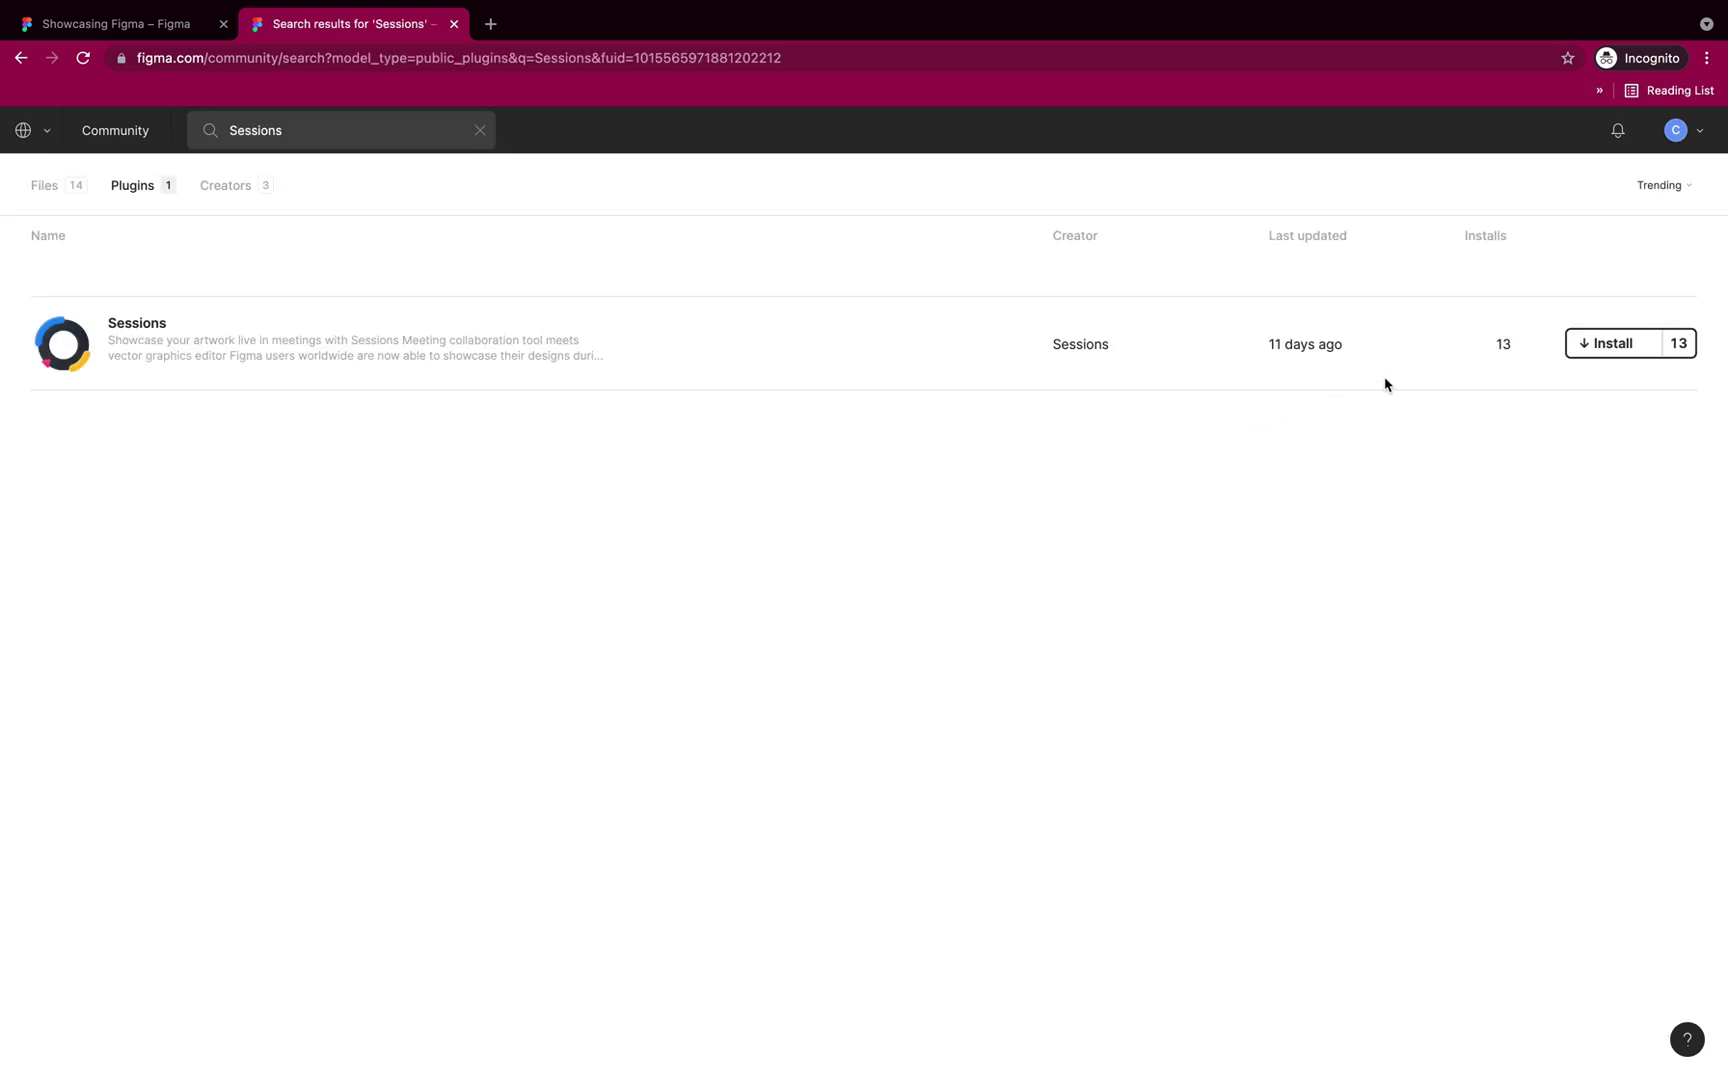
pyautogui.click(1580, 350)
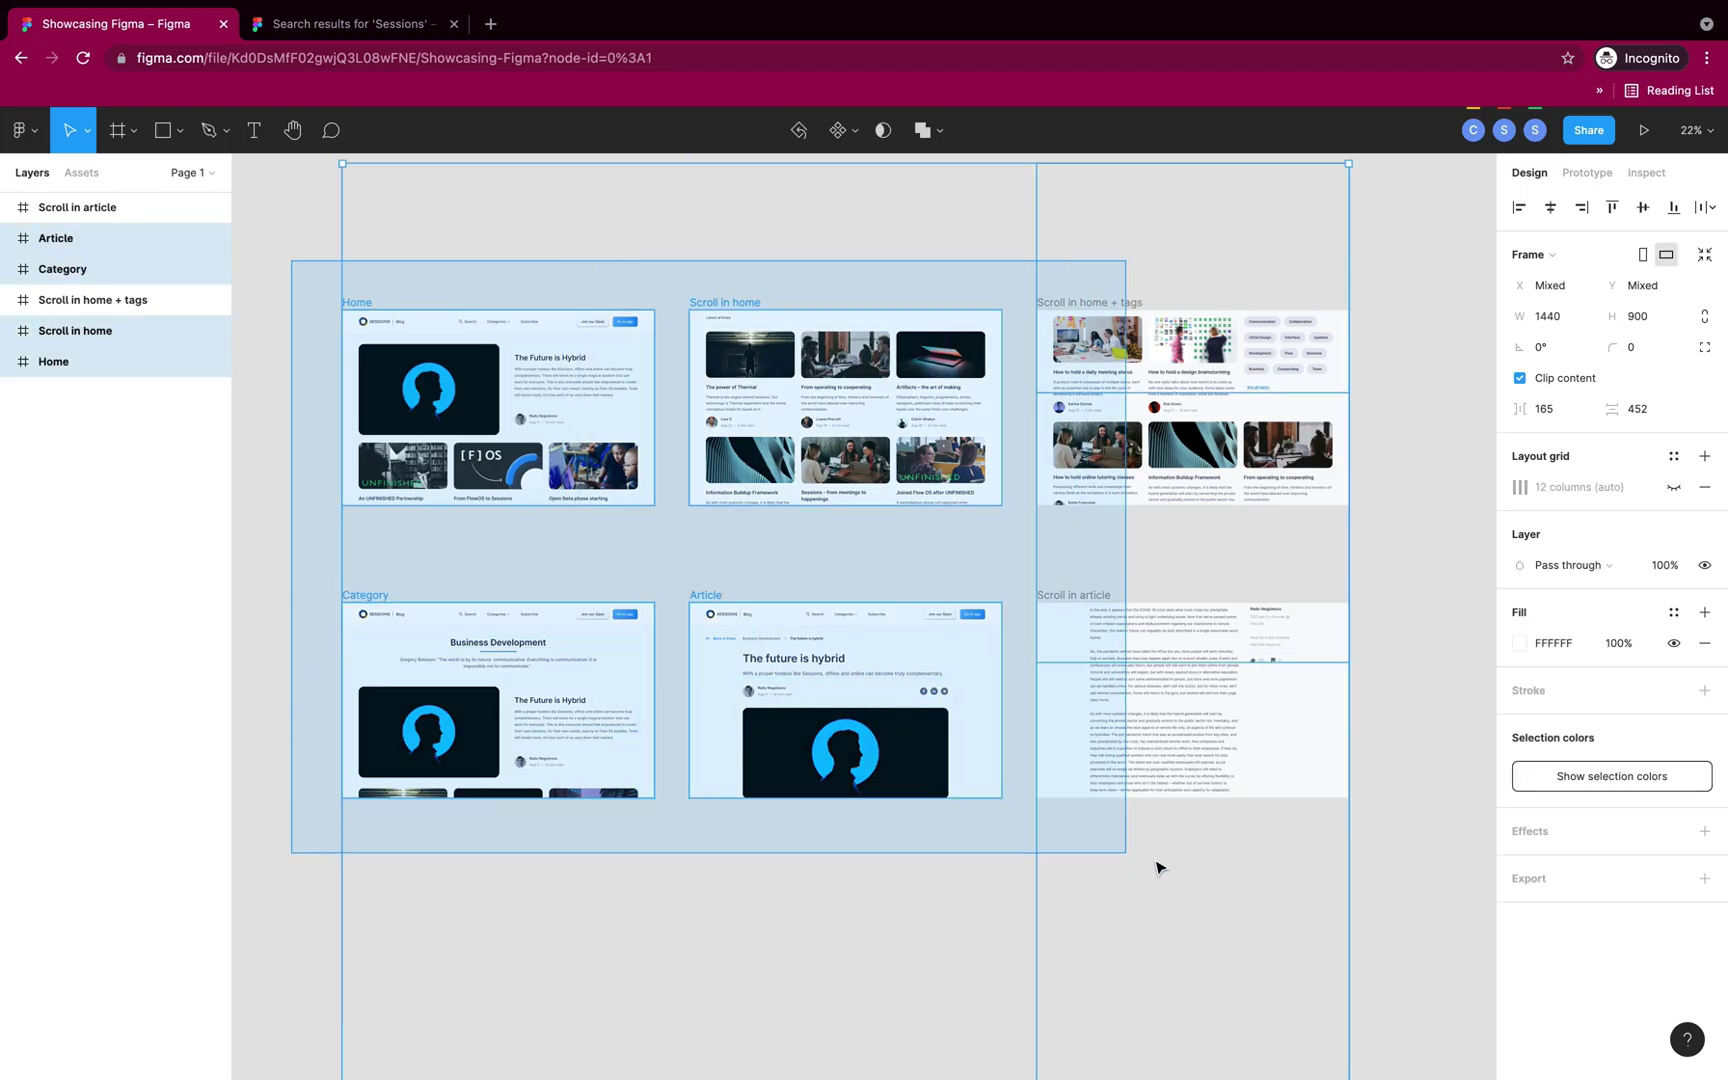
# Step: Select the six wireframe frames and sync the Sessions plugin with the Sessions account, allowing access
pyautogui.moveTo(1157, 864); pyautogui.dragTo(1408, 906)
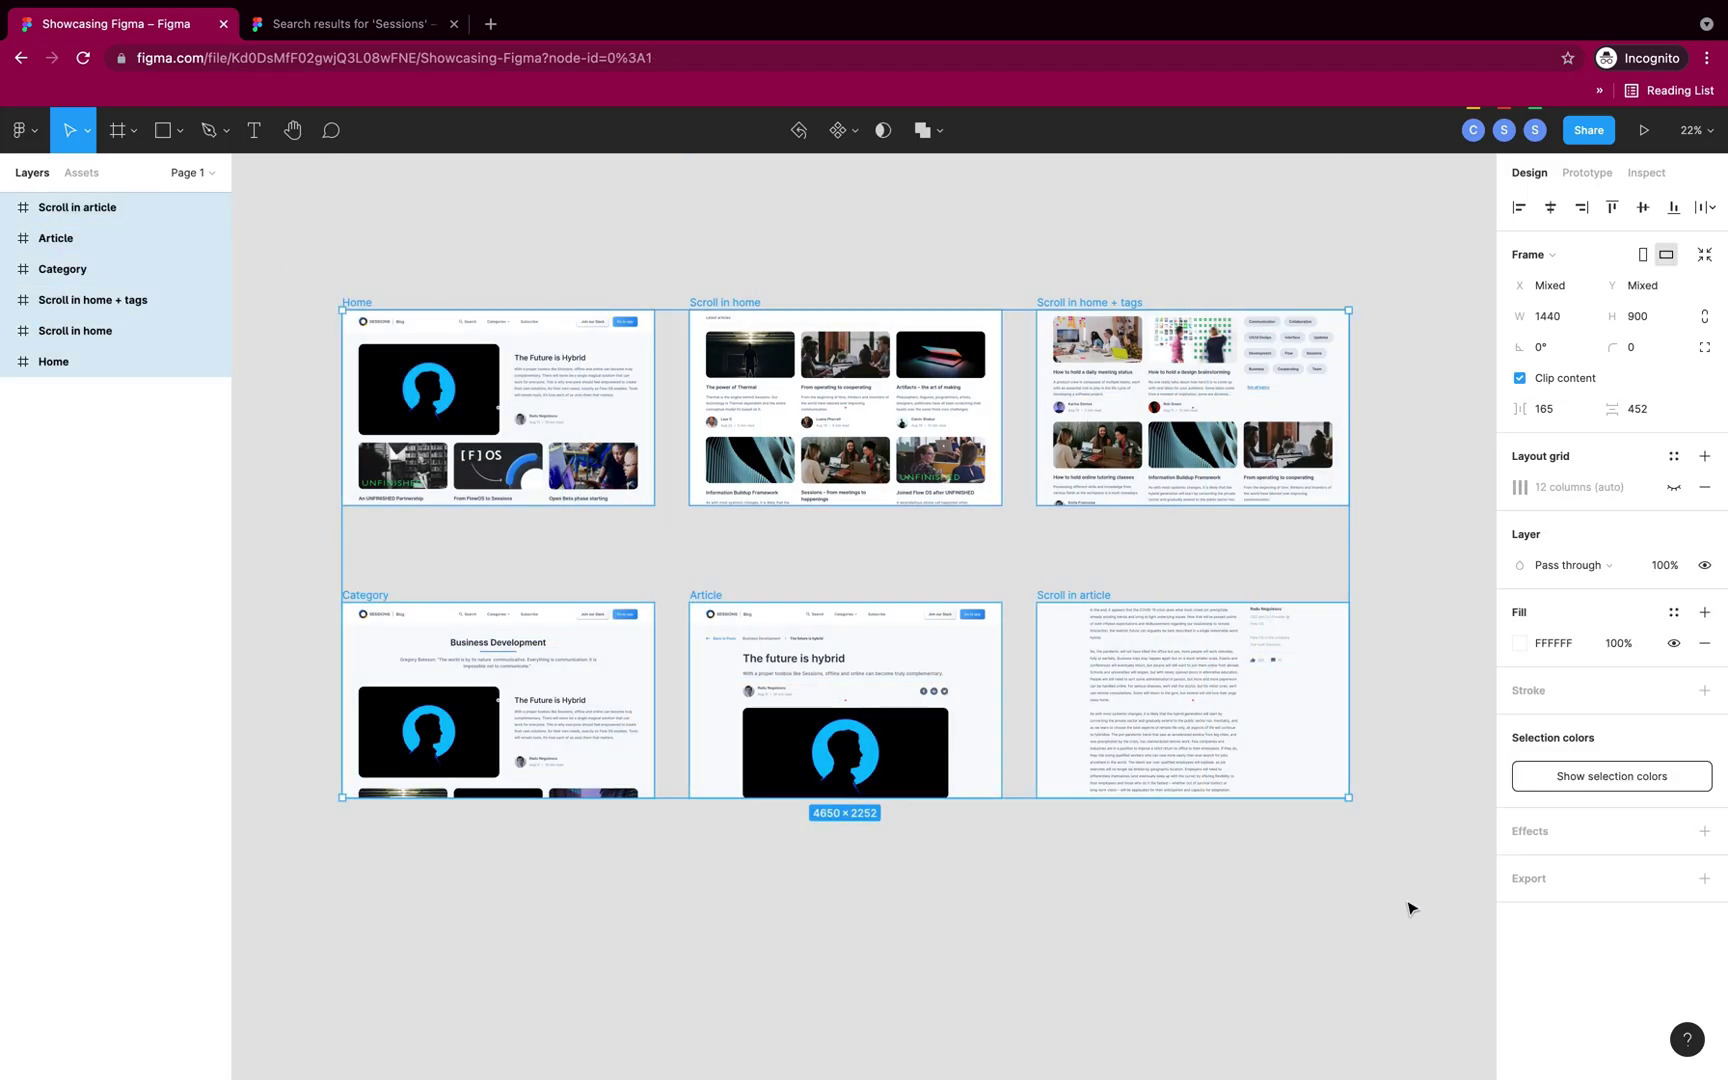
pyautogui.rightClick(1193, 758)
pyautogui.moveTo(1302, 887)
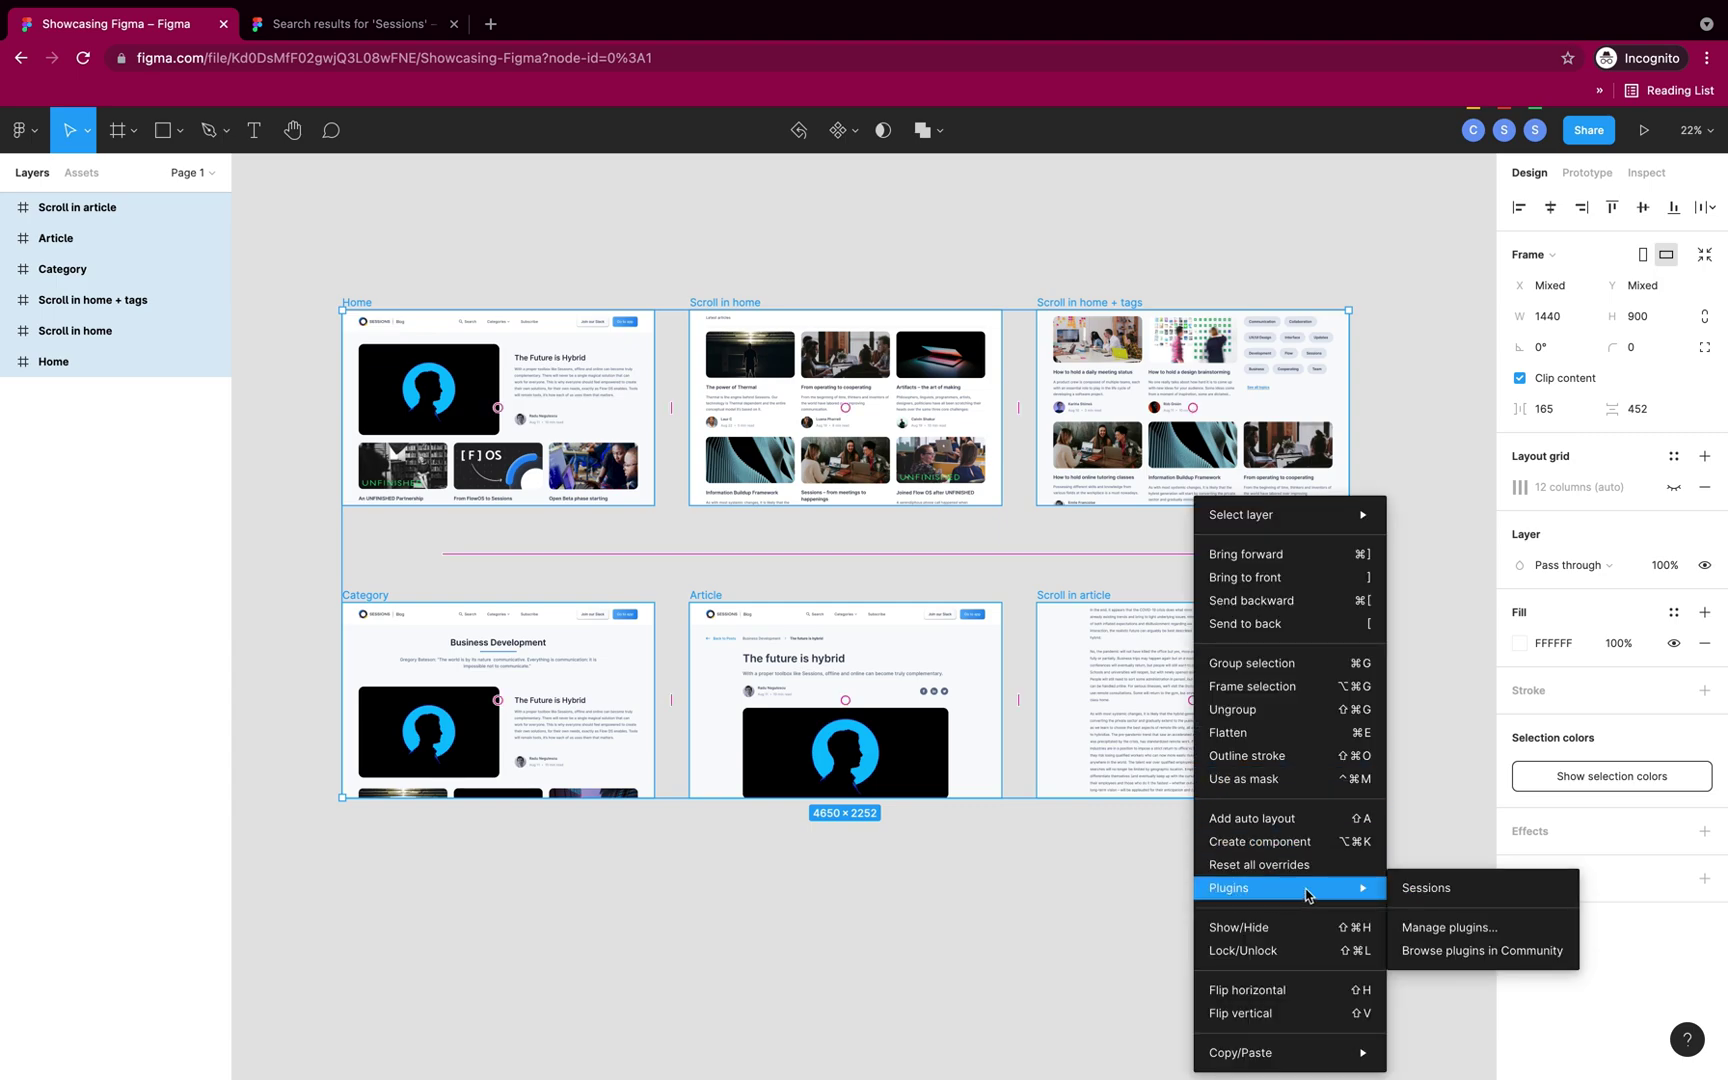
pyautogui.click(1425, 889)
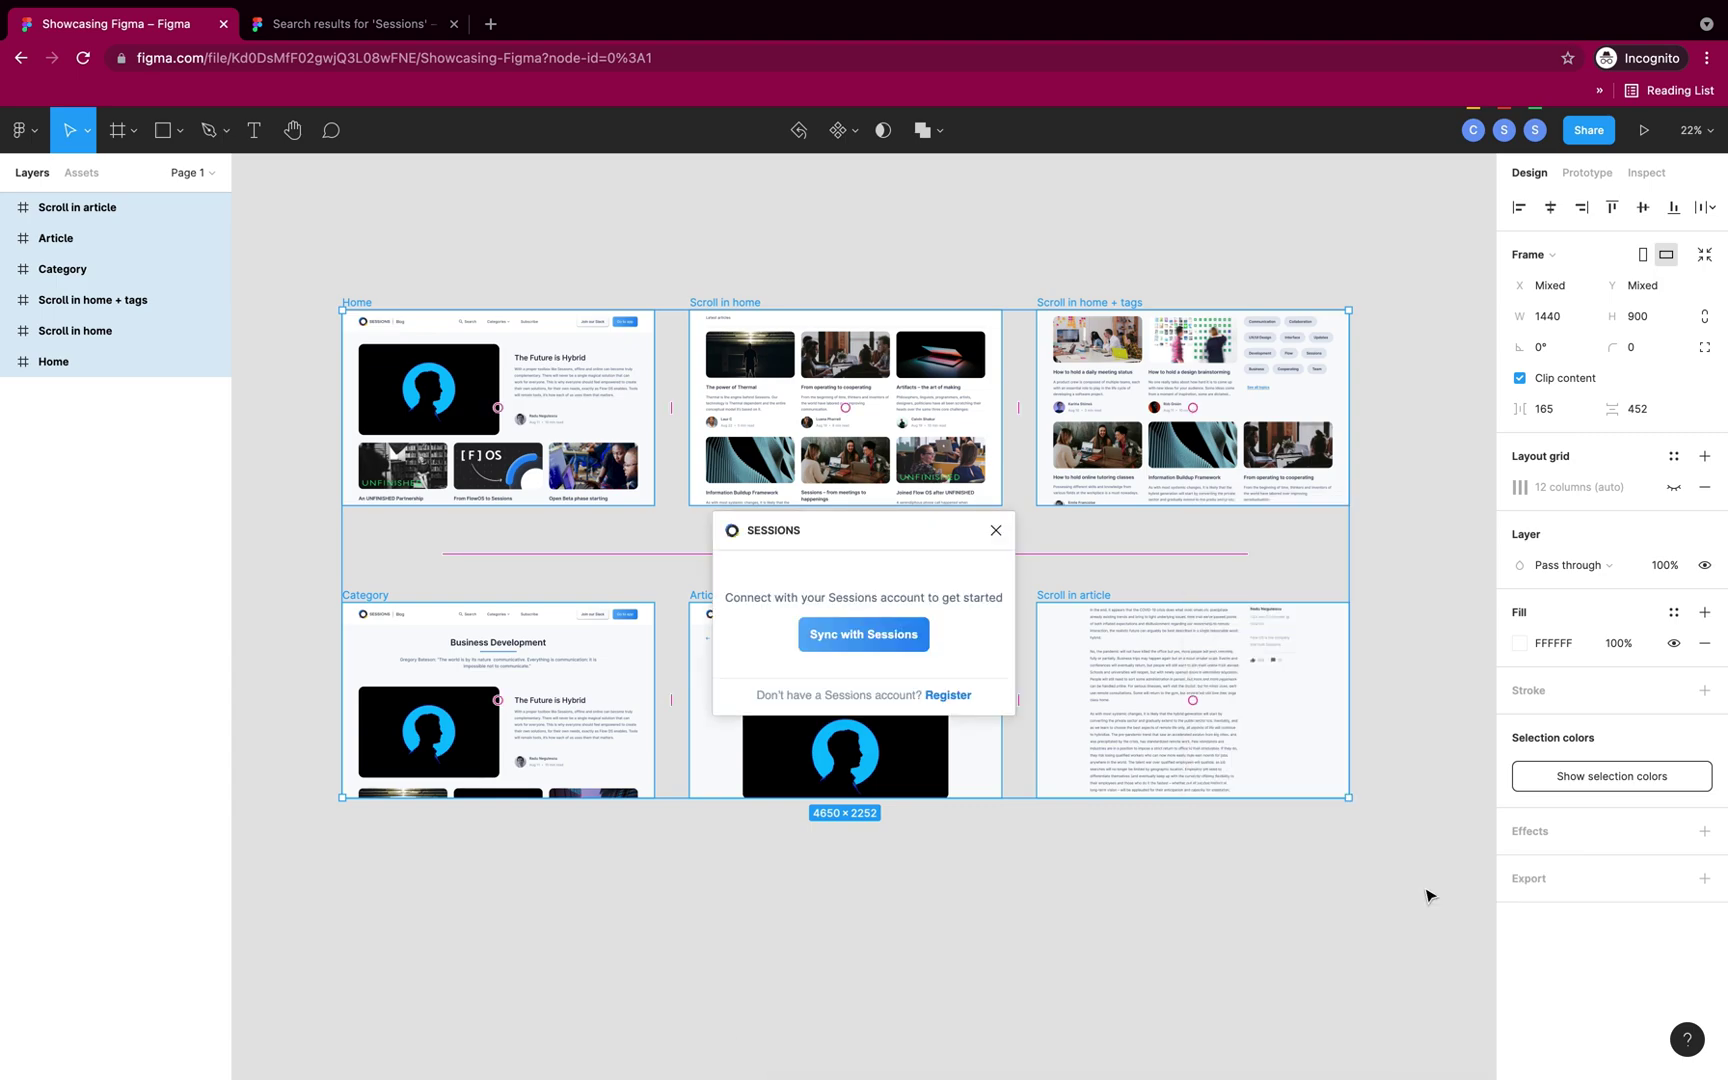
pyautogui.click(868, 646)
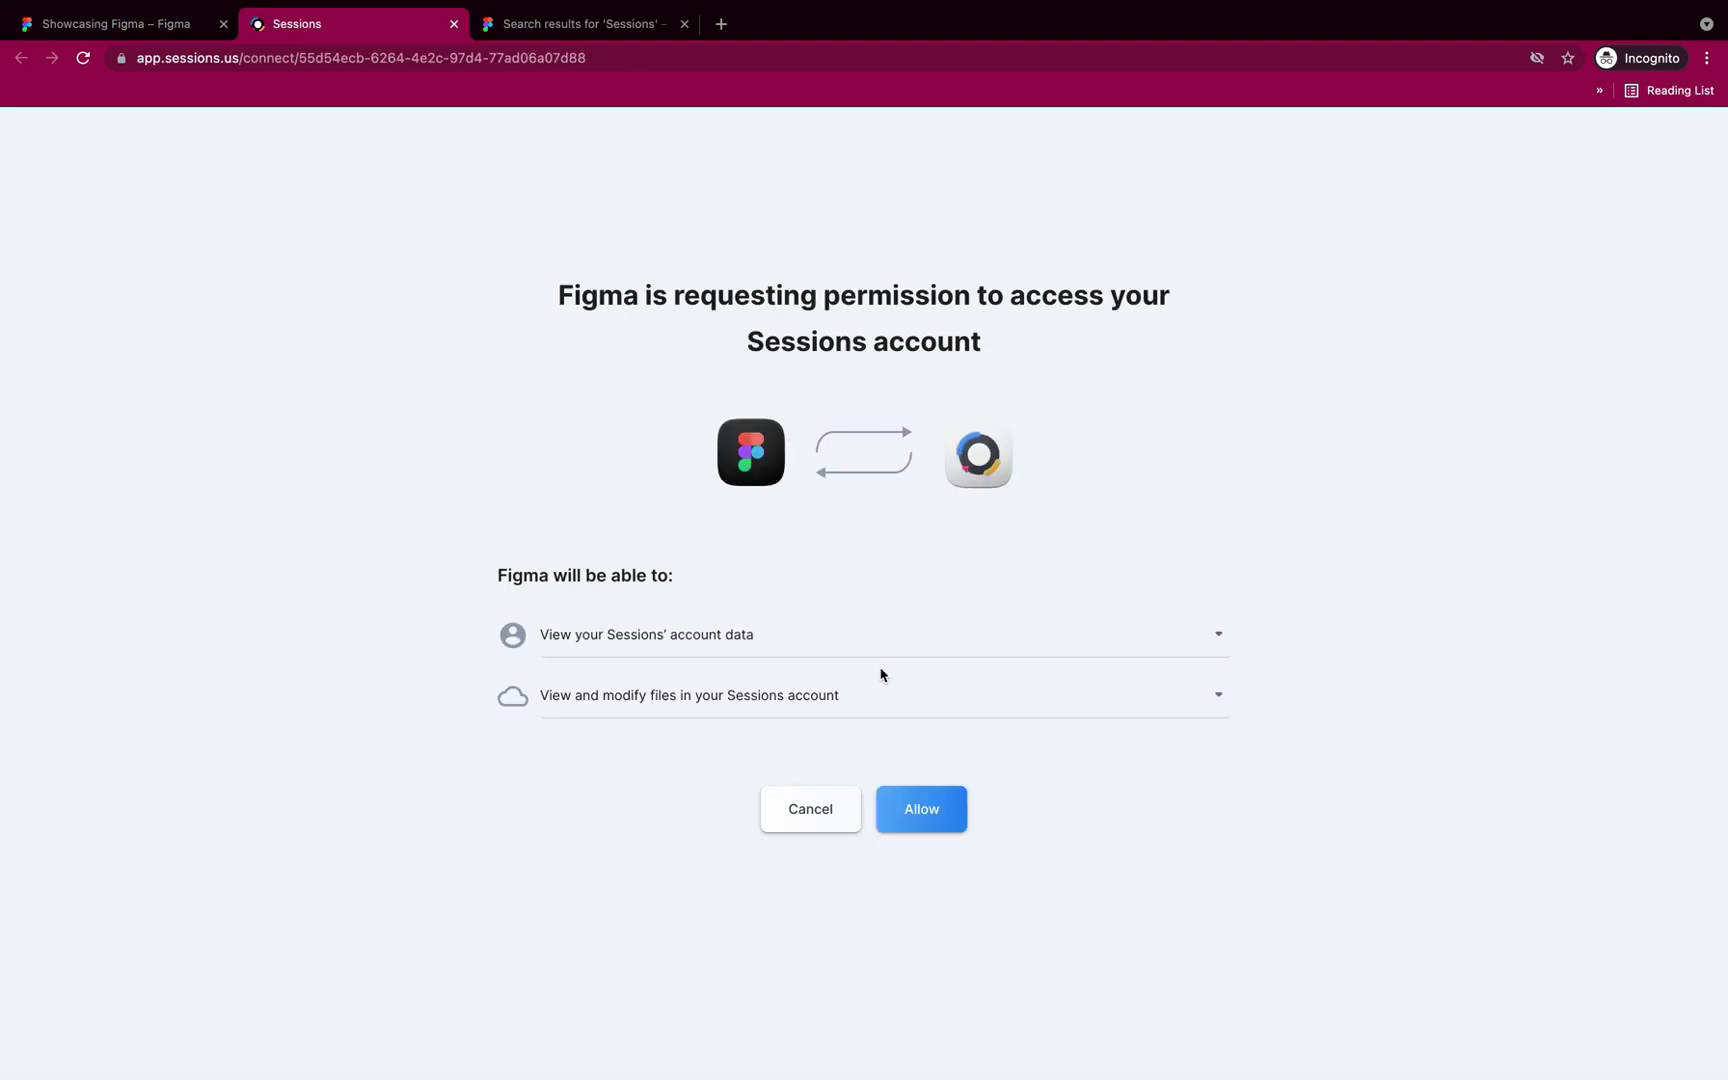
pyautogui.click(925, 805)
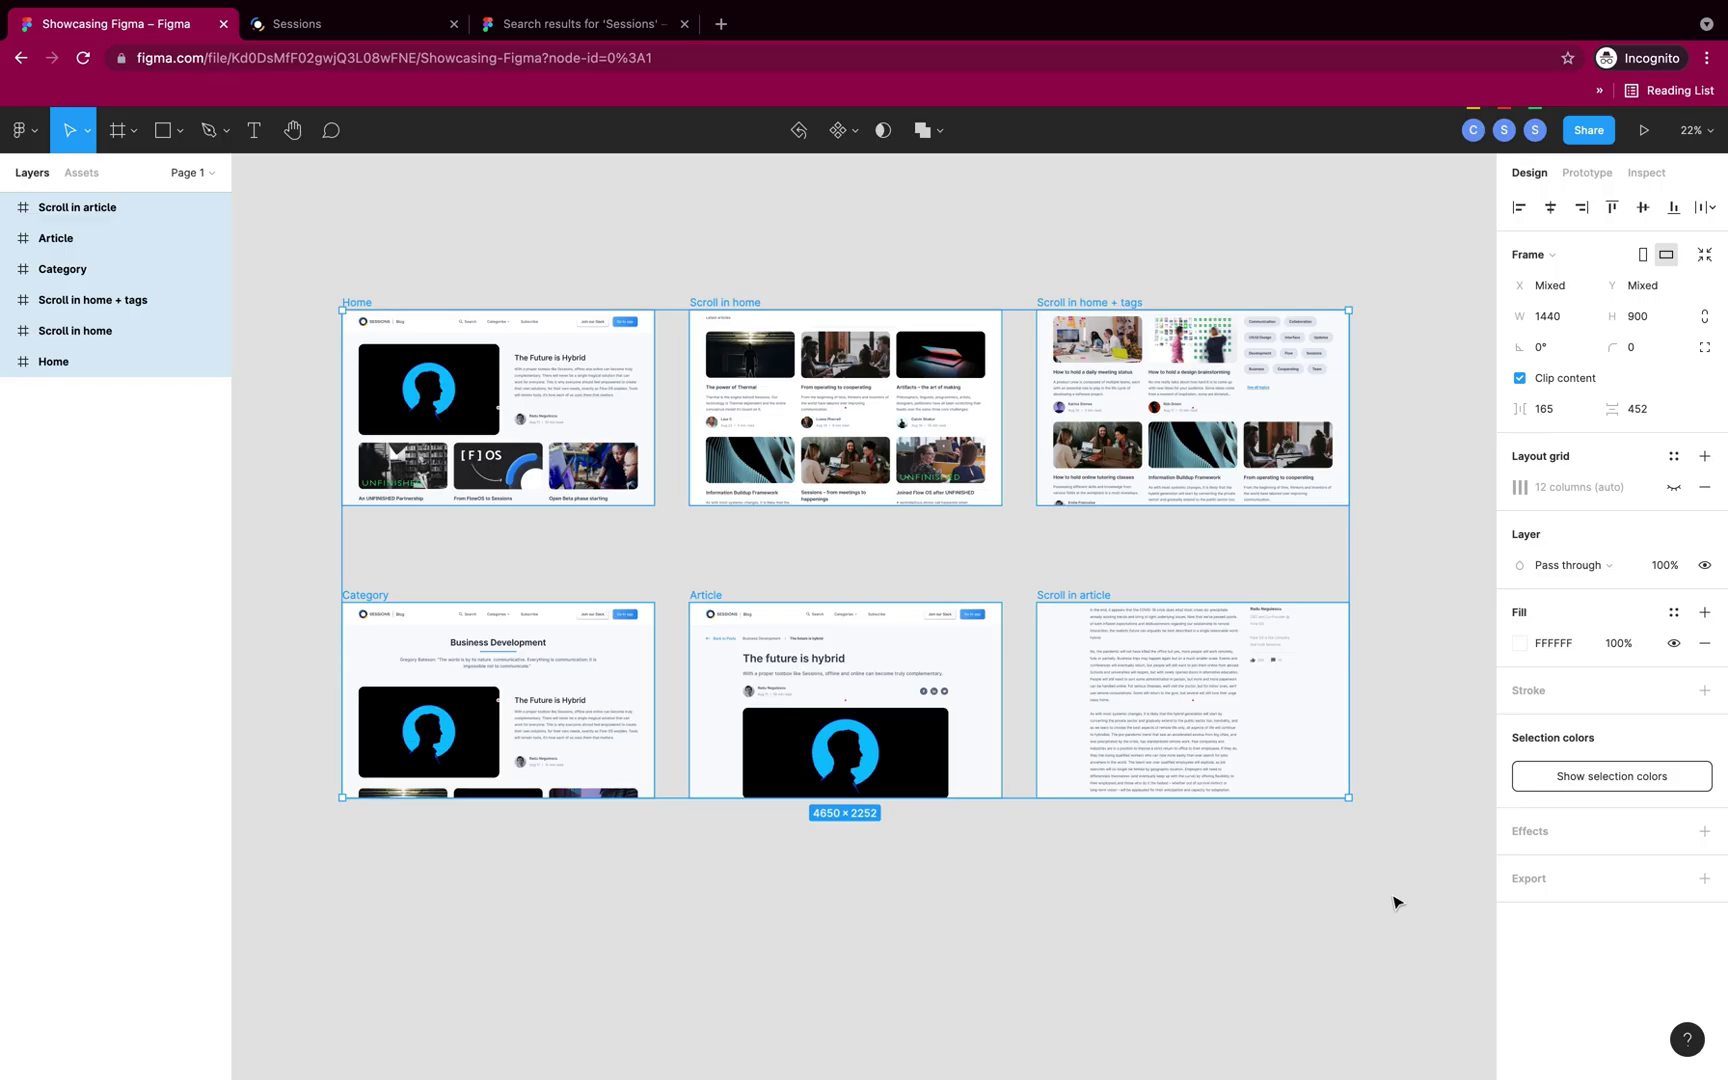
pyautogui.rightClick(1150, 755)
# Step: Export the selected frames to Sessions as the Showcasing Figma resource
pyautogui.moveTo(1232, 888)
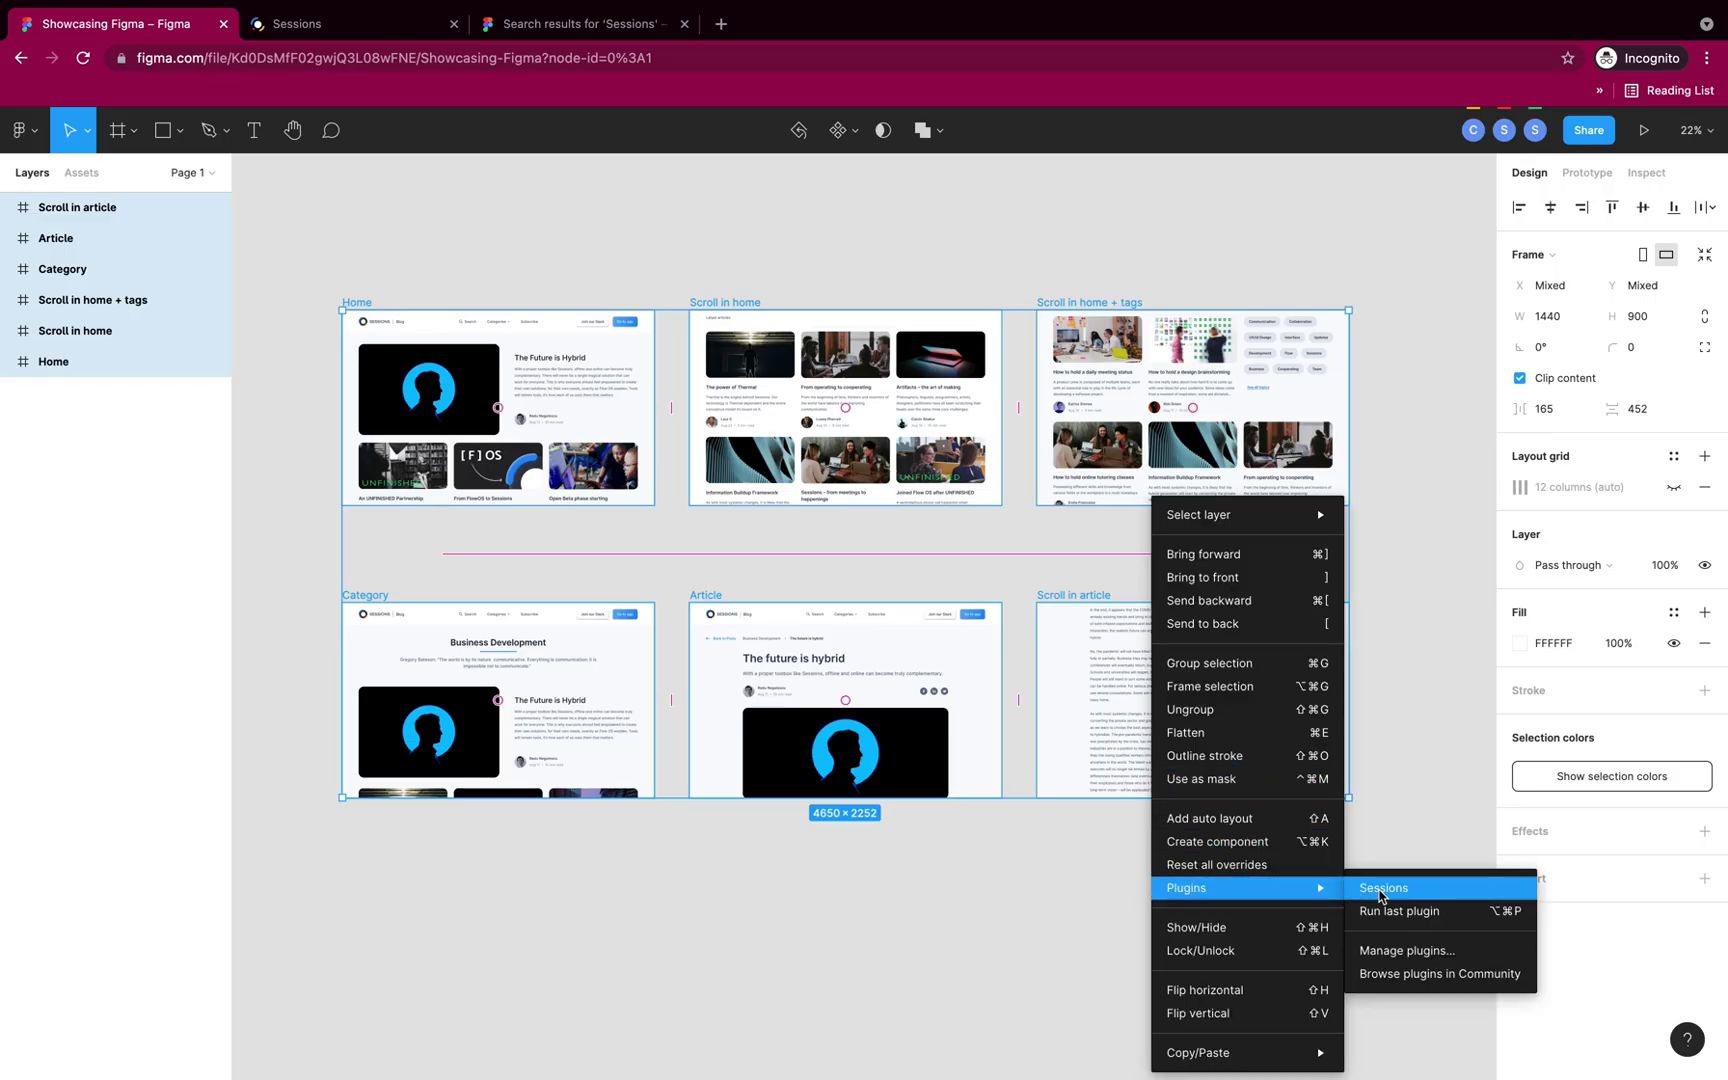
pyautogui.click(1381, 891)
pyautogui.click(893, 641)
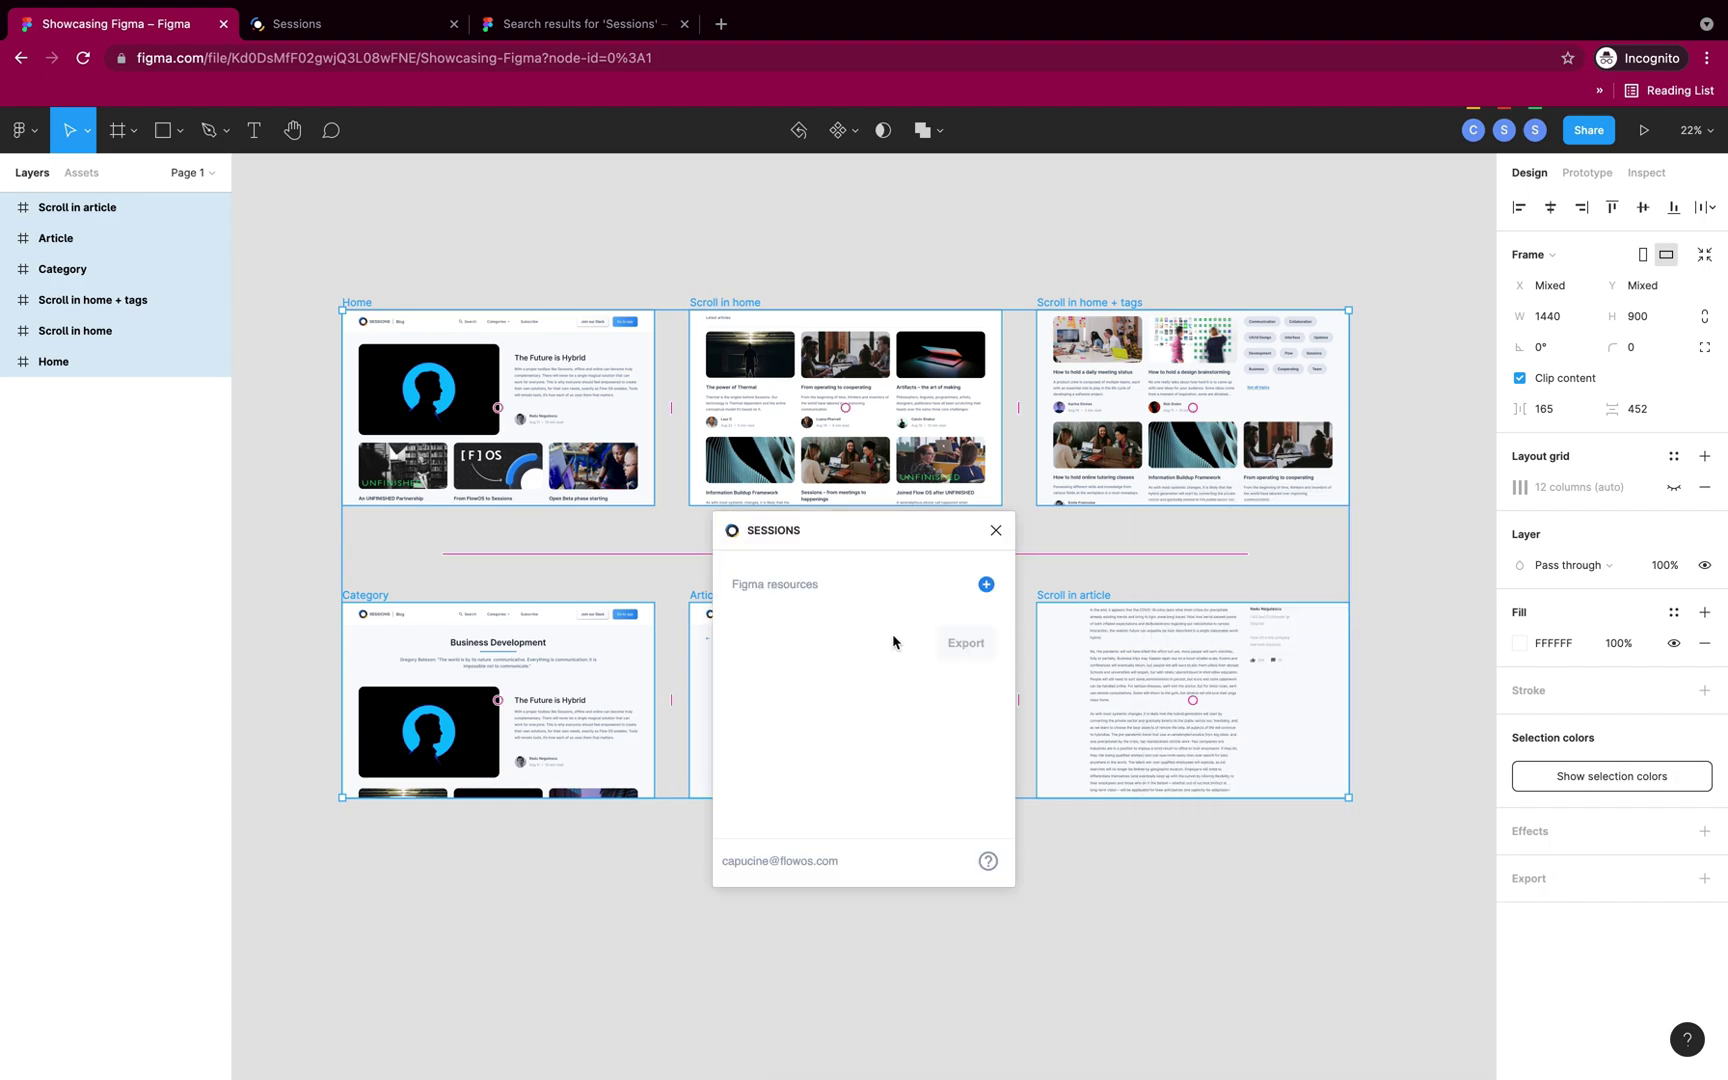
pyautogui.click(986, 585)
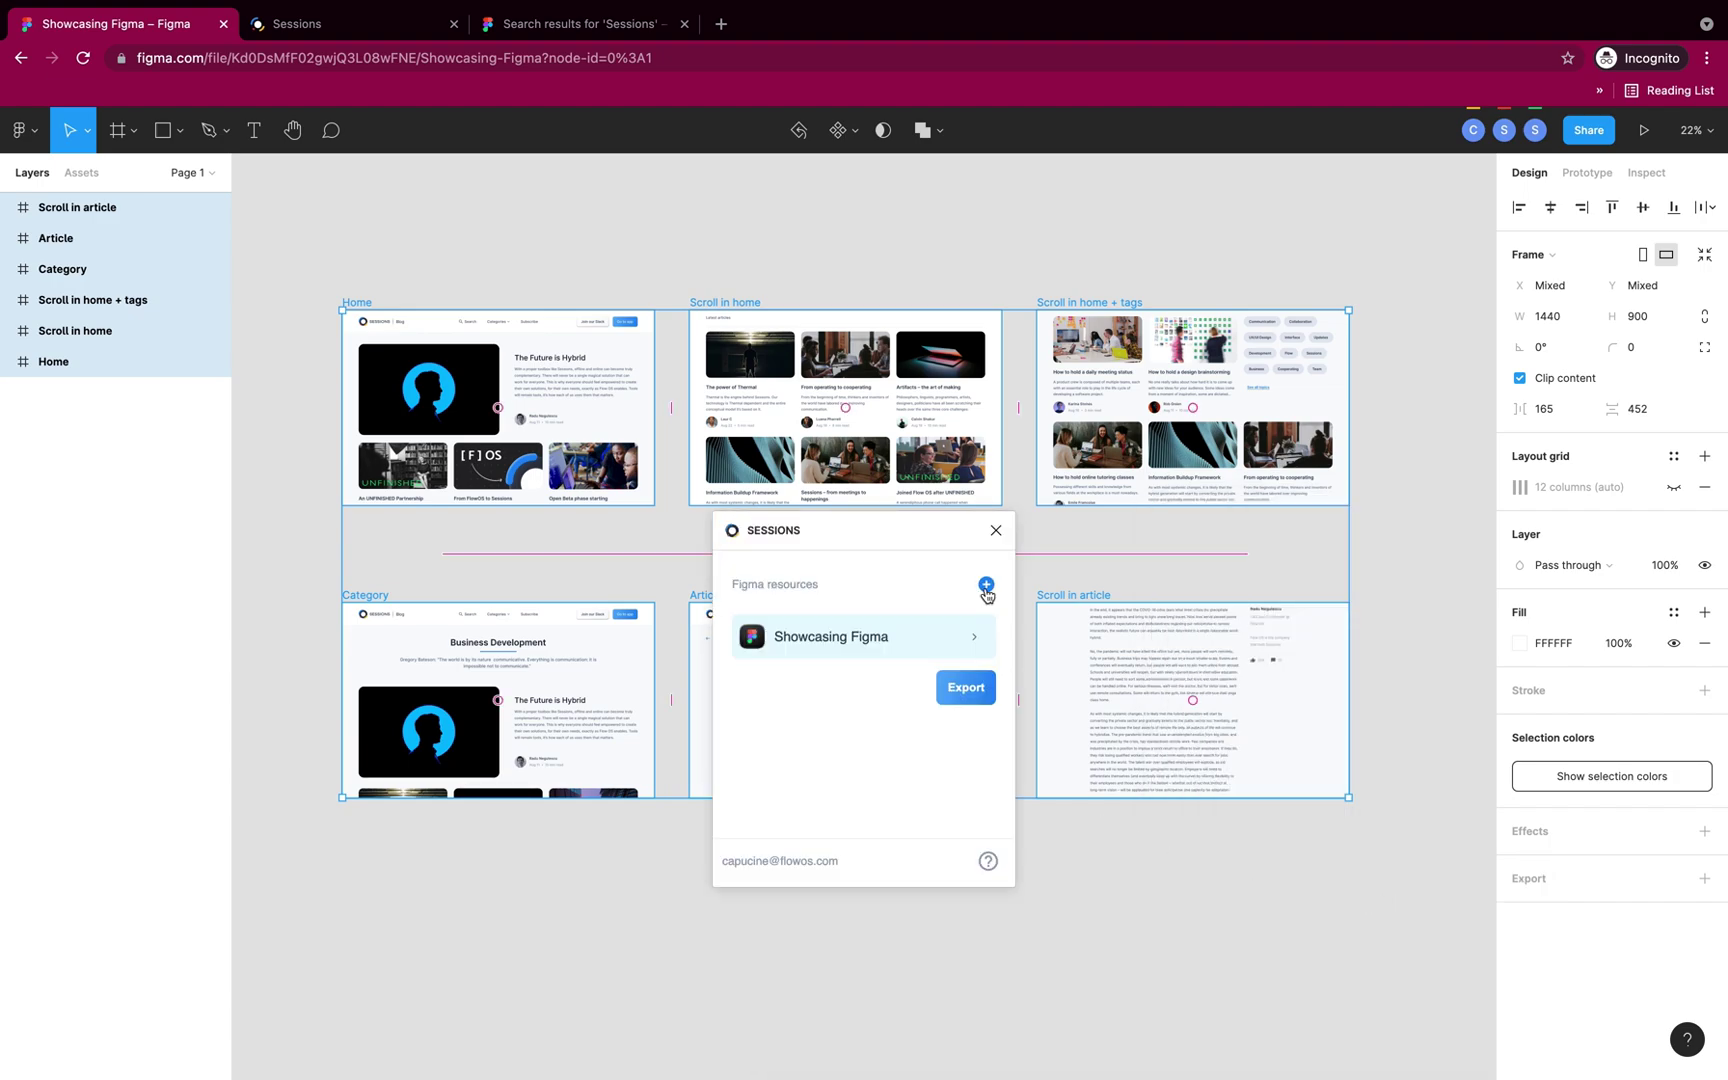
pyautogui.click(966, 688)
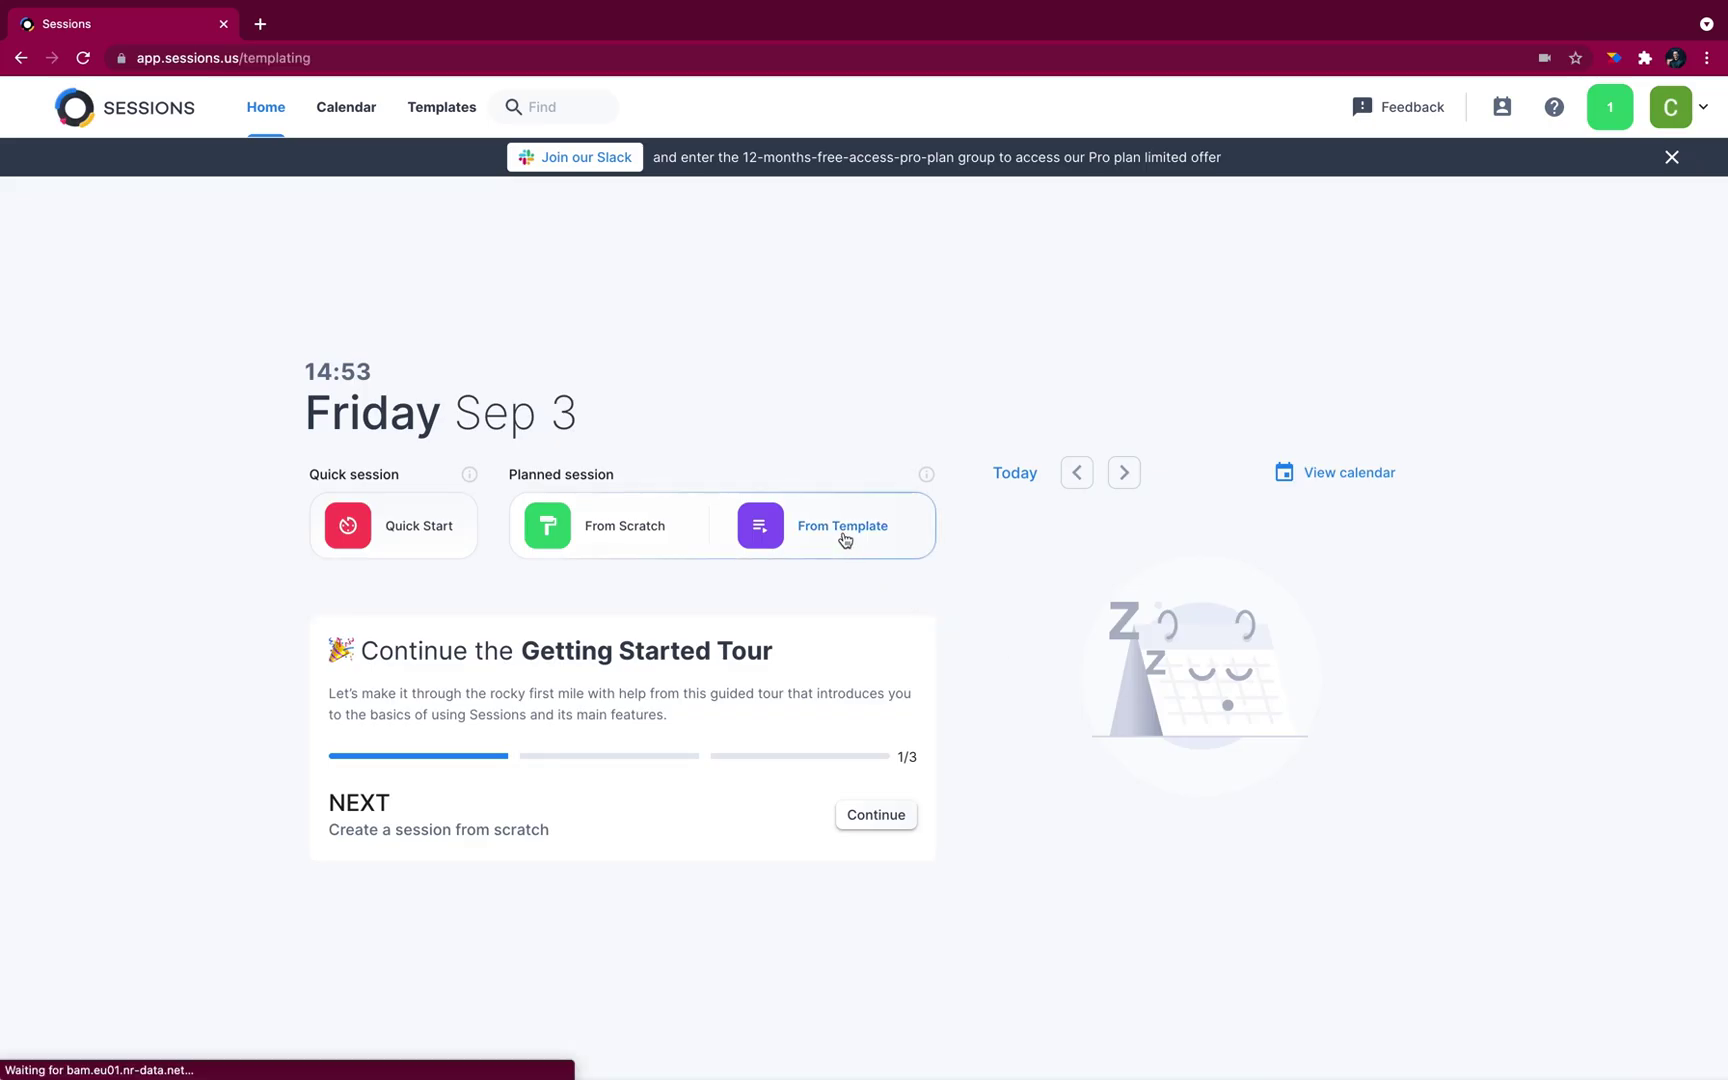
pyautogui.click(840, 528)
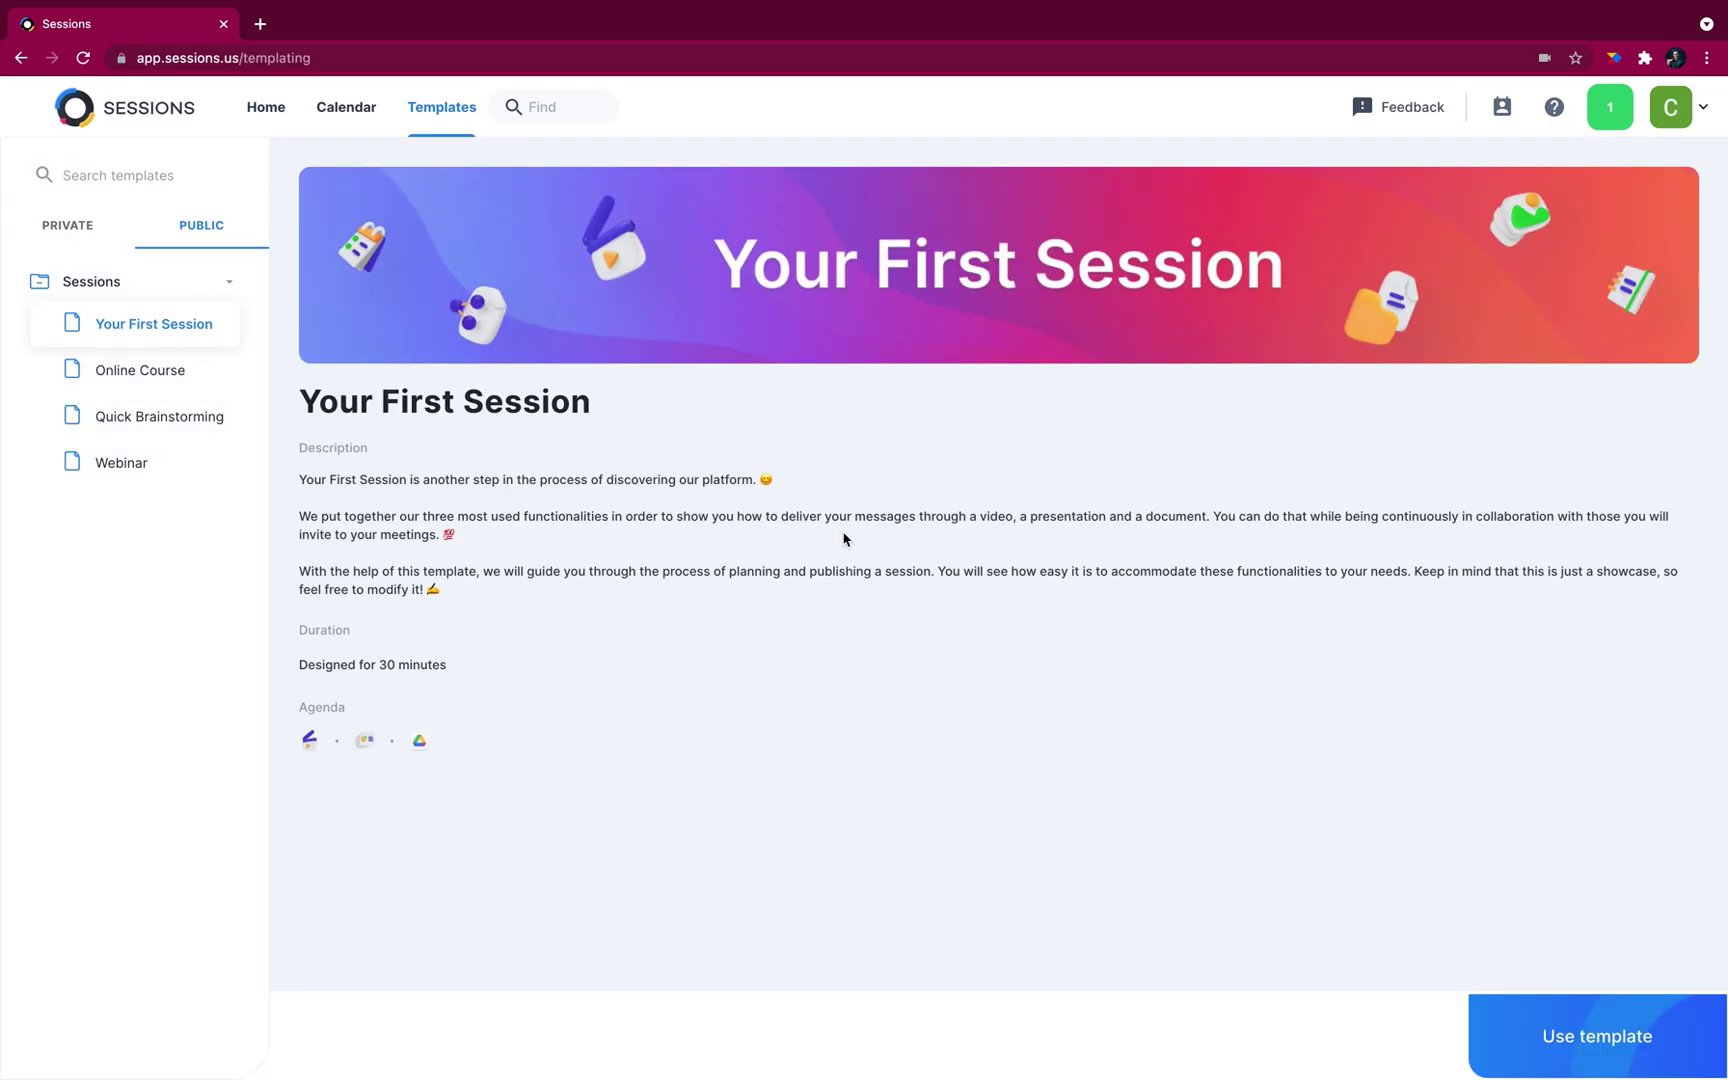
# Step: Draft a session from the private Get Familiar With Our New Blog template, attaching Showcasing Figma to Meet our new blog
pyautogui.click(82, 231)
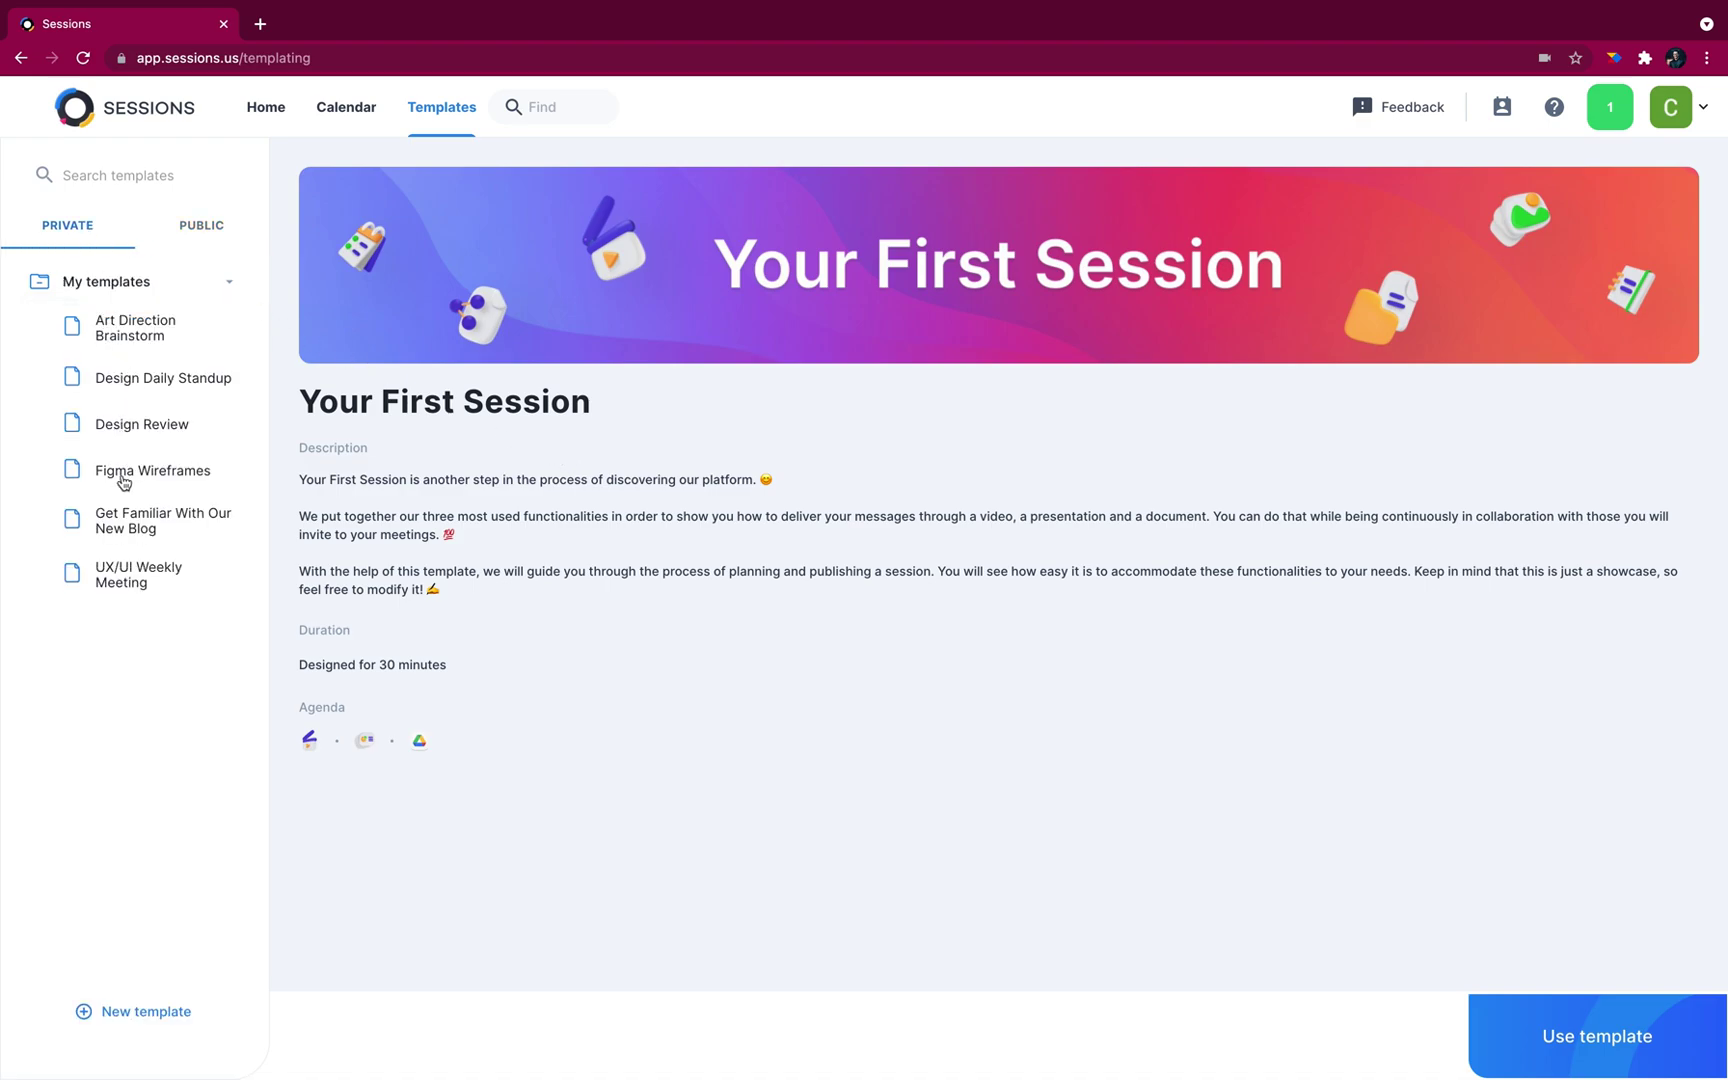
pyautogui.click(128, 524)
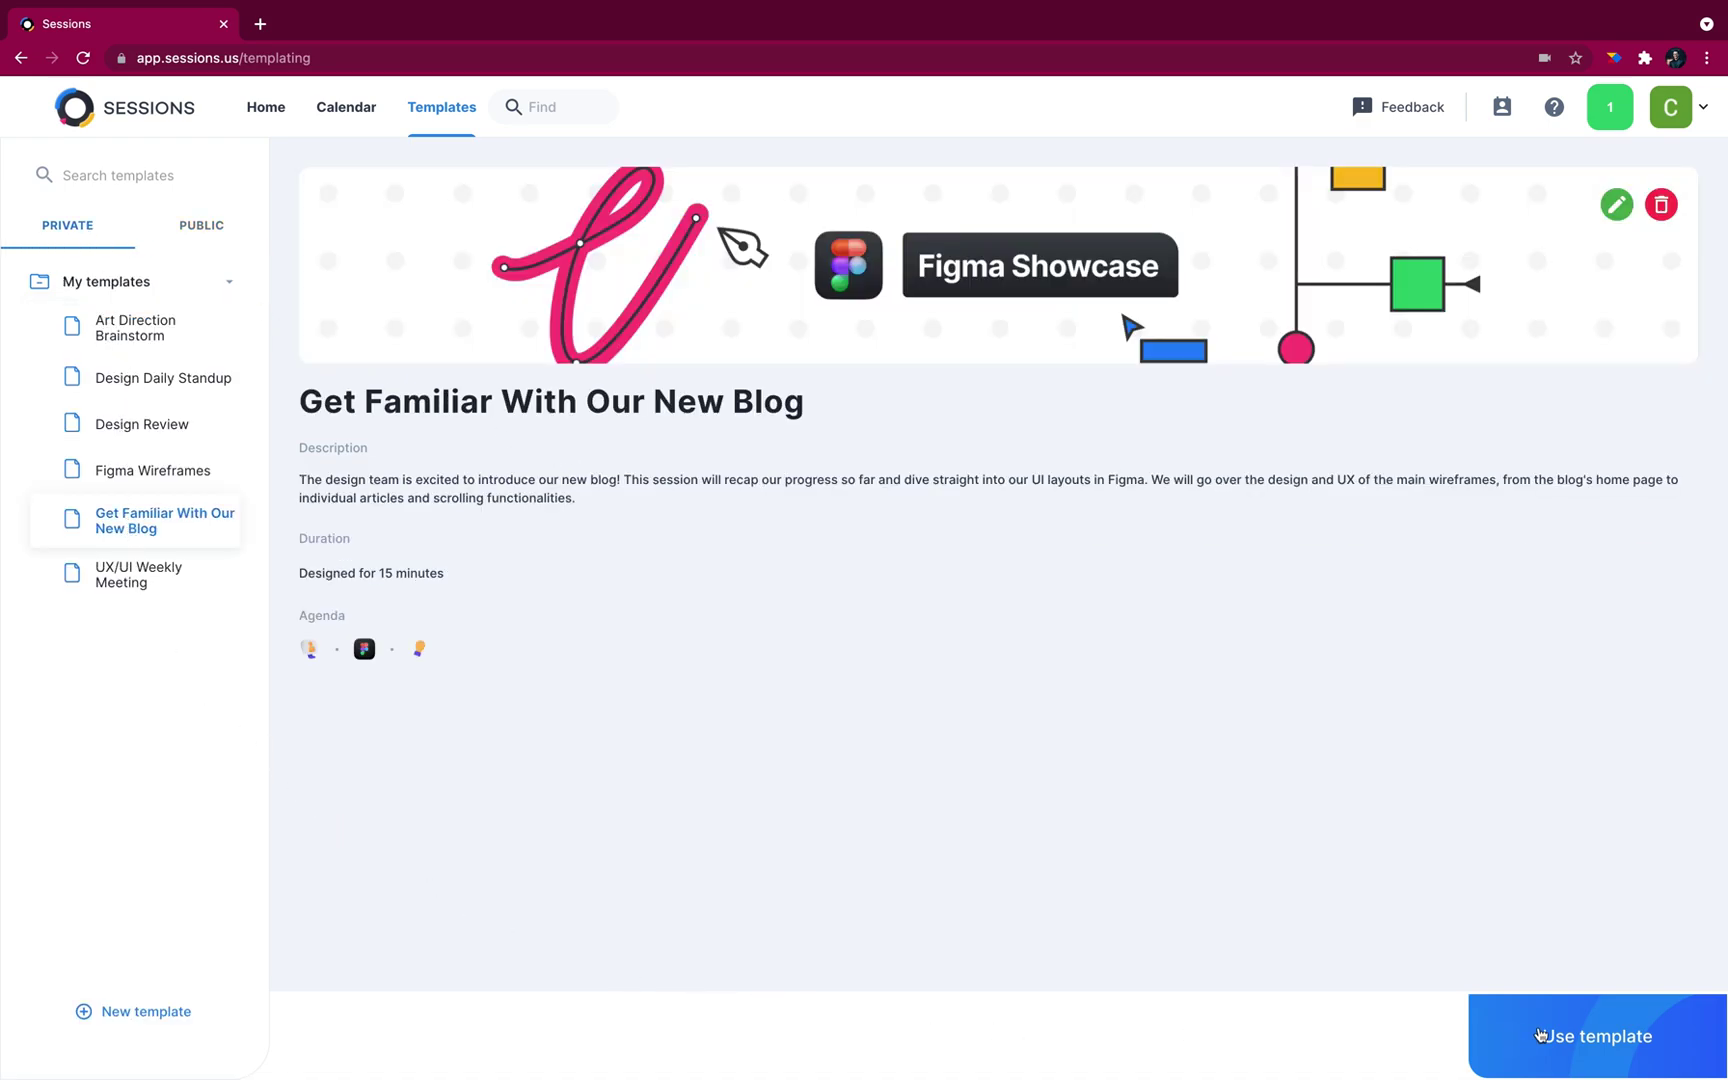
pyautogui.click(1606, 1032)
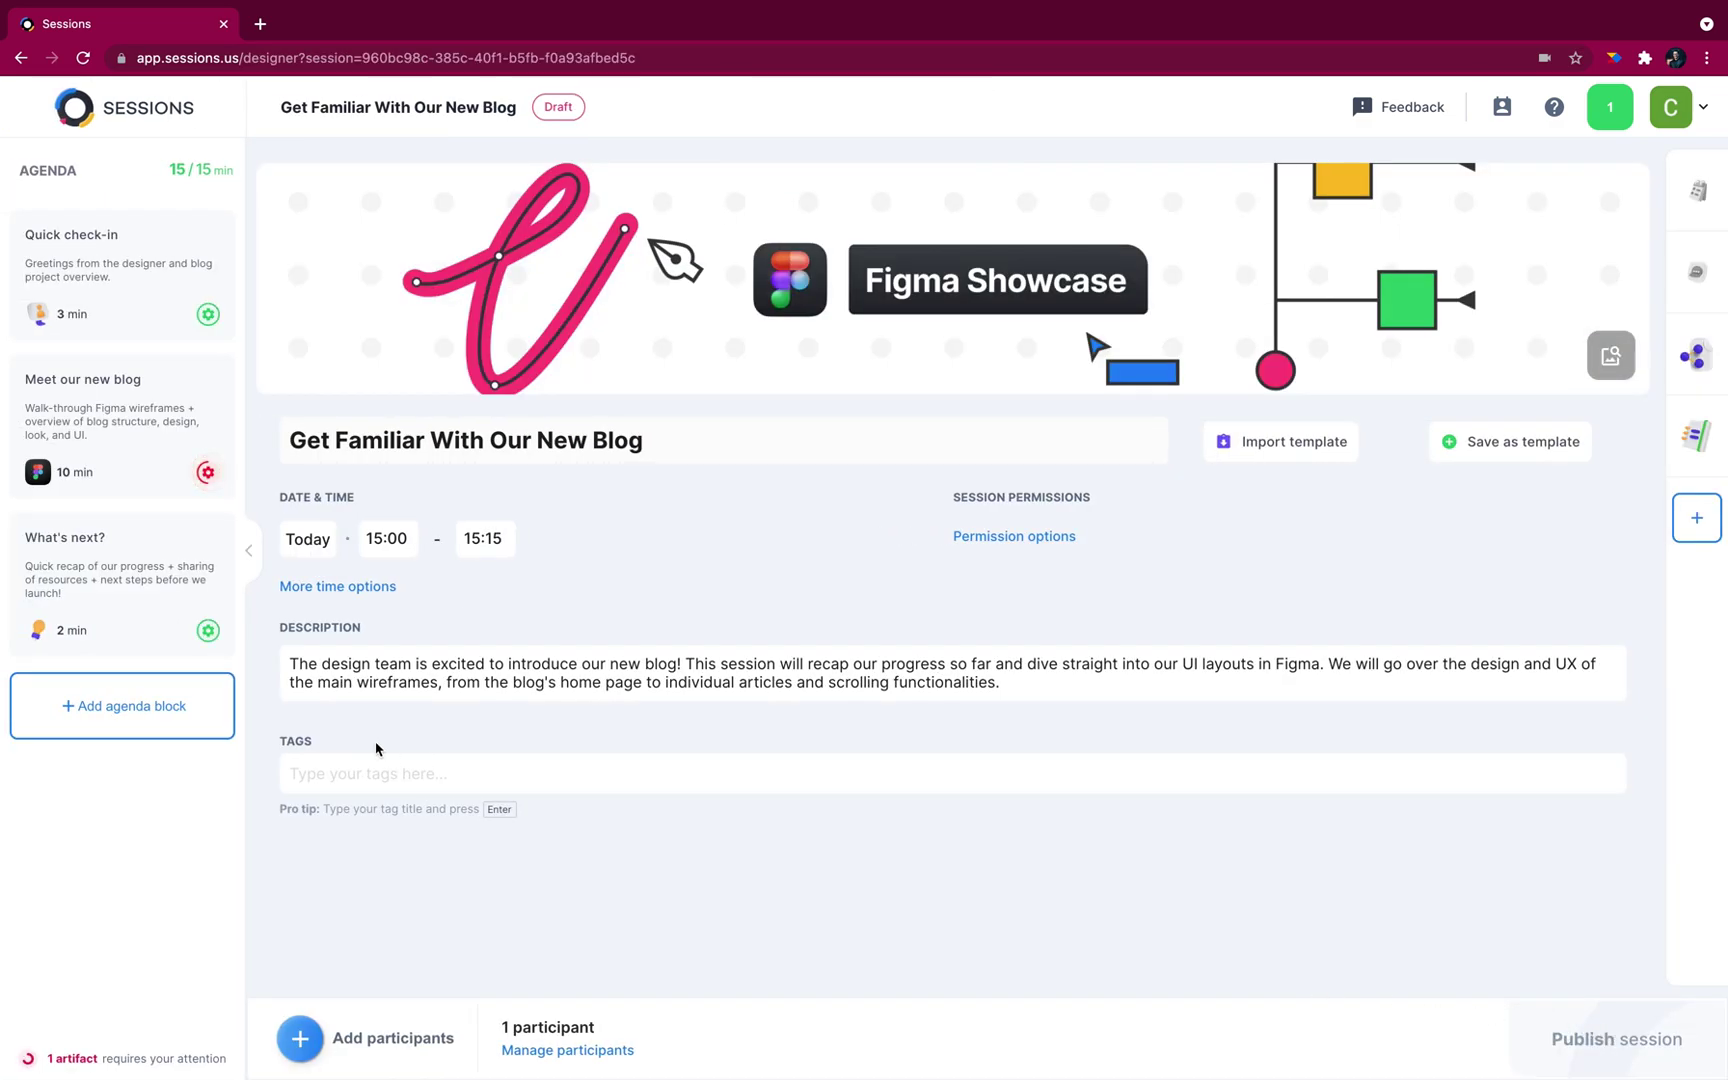
pyautogui.click(226, 494)
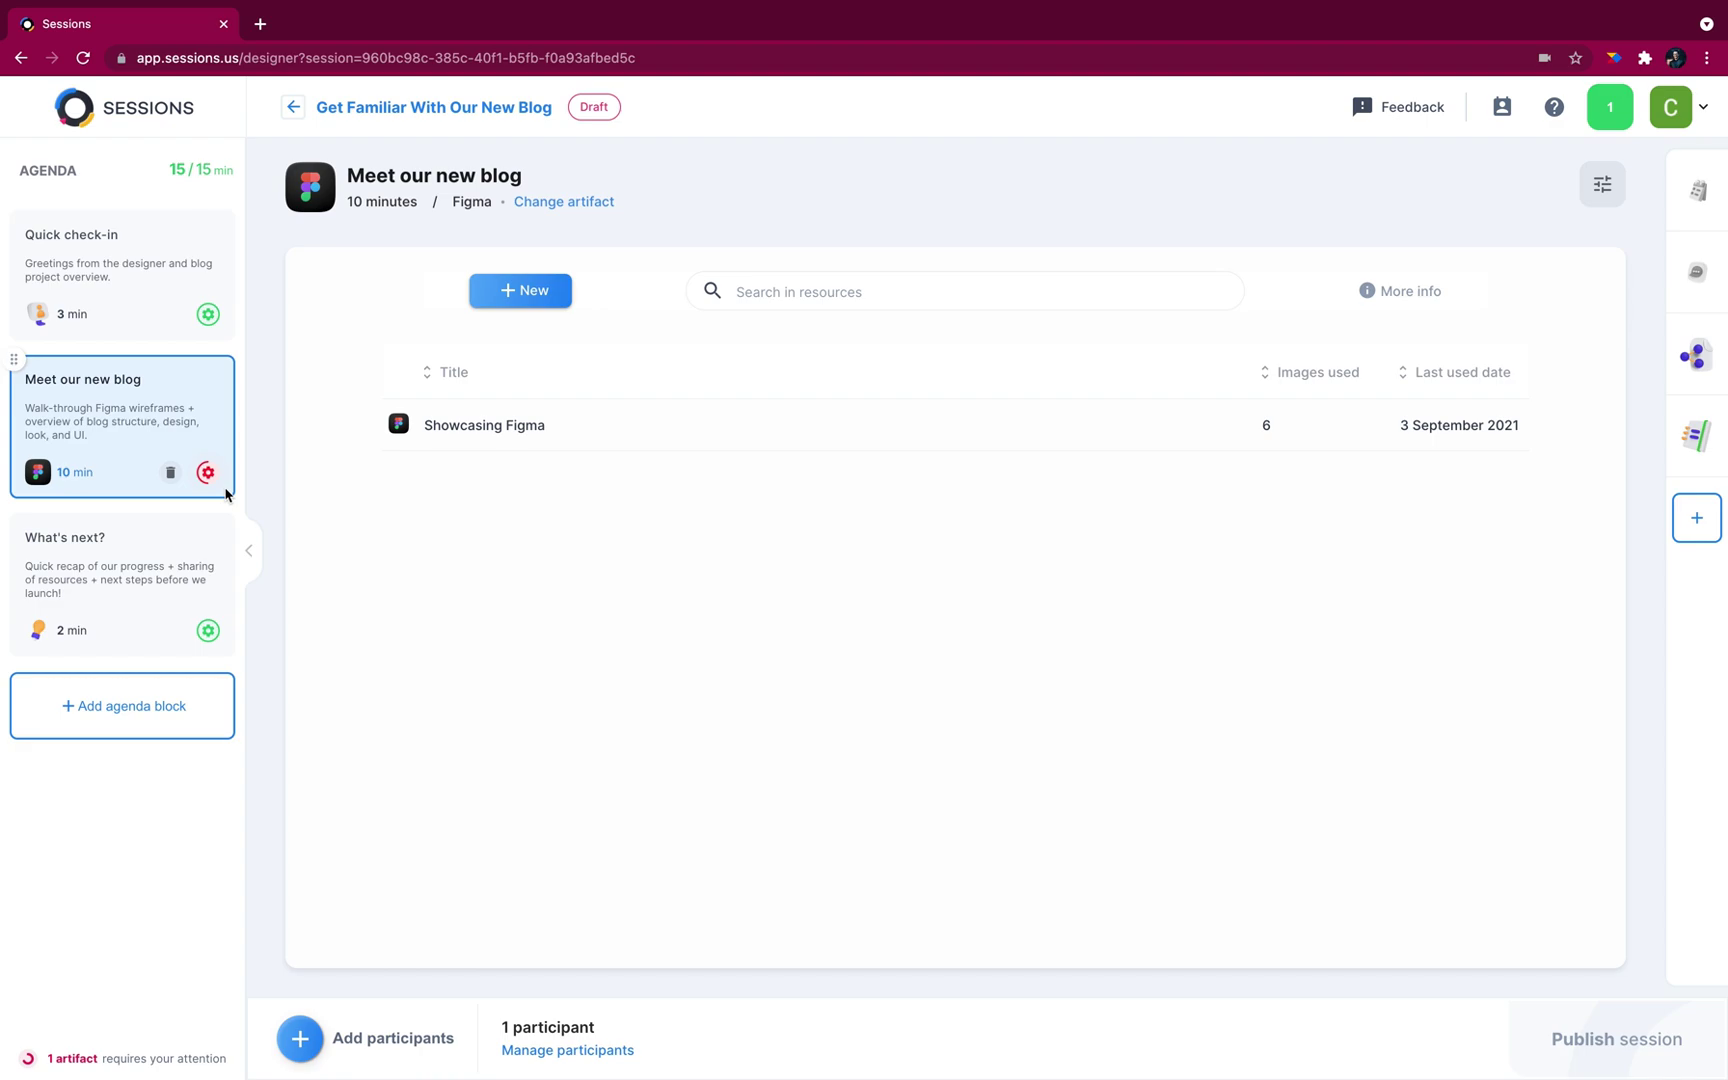
pyautogui.click(467, 432)
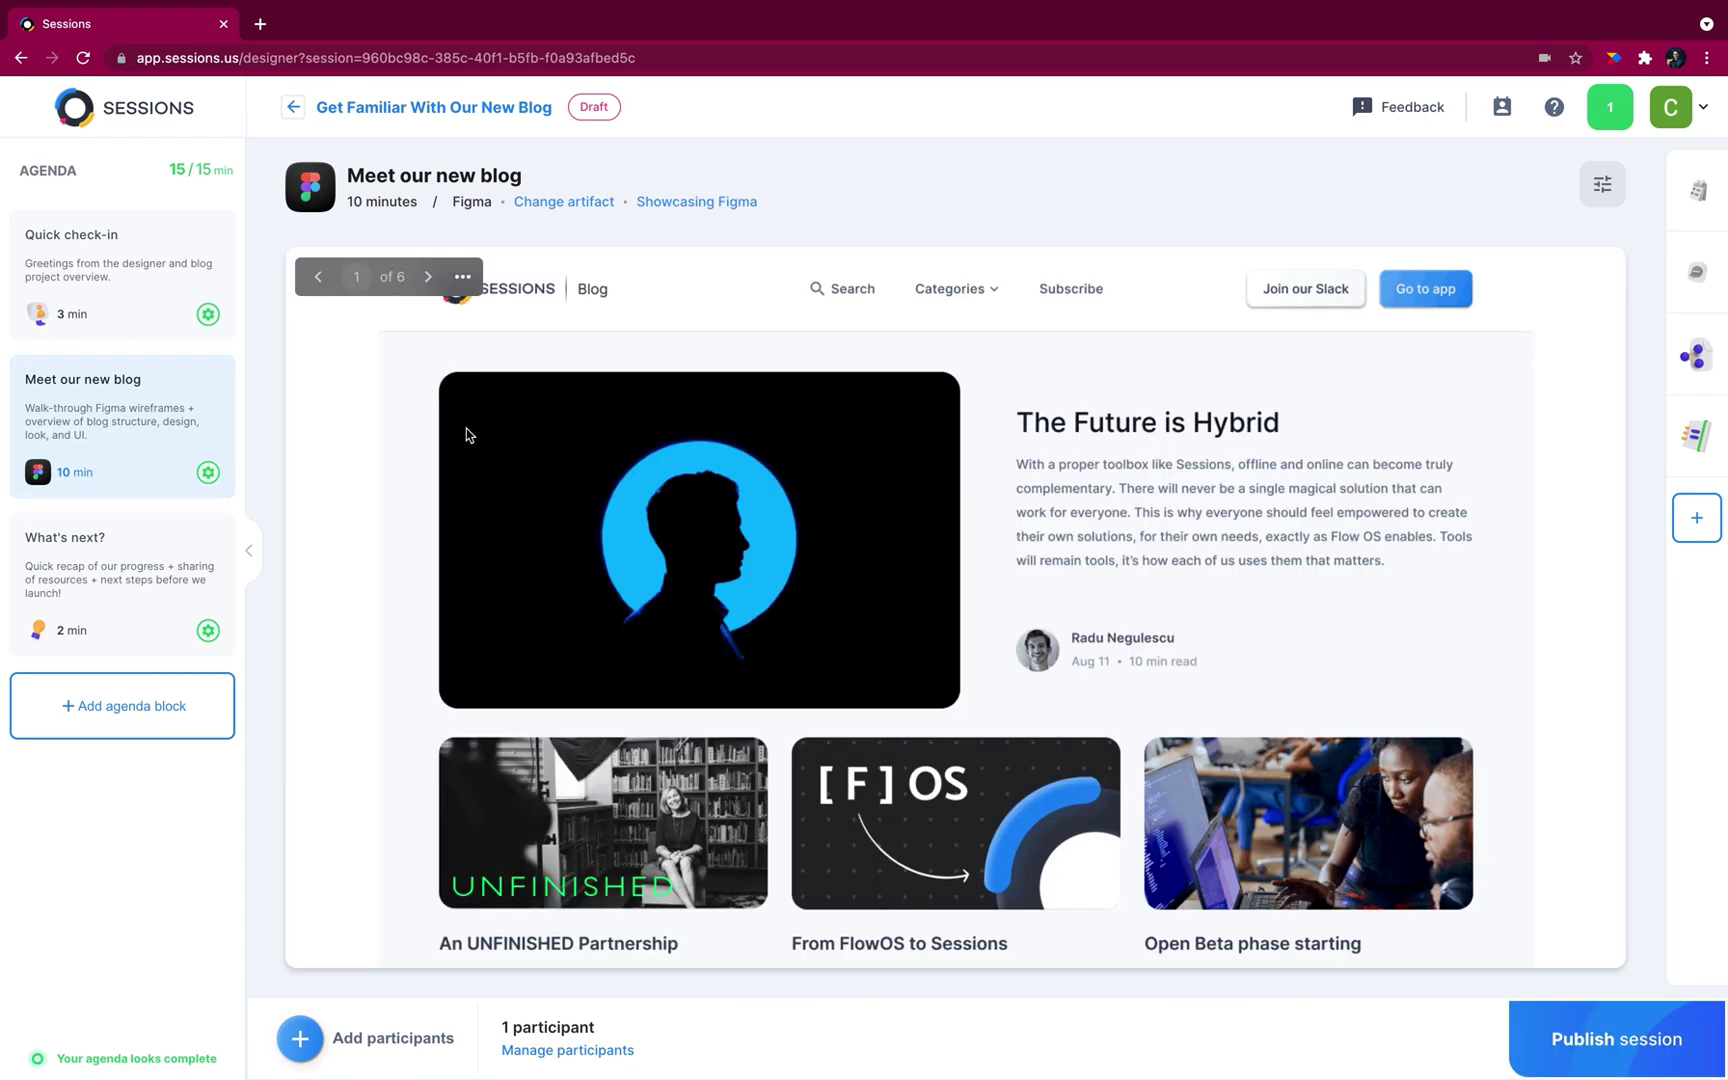
# Step: Add a guest participant to the session by entering their e-mail address
pyautogui.click(303, 1042)
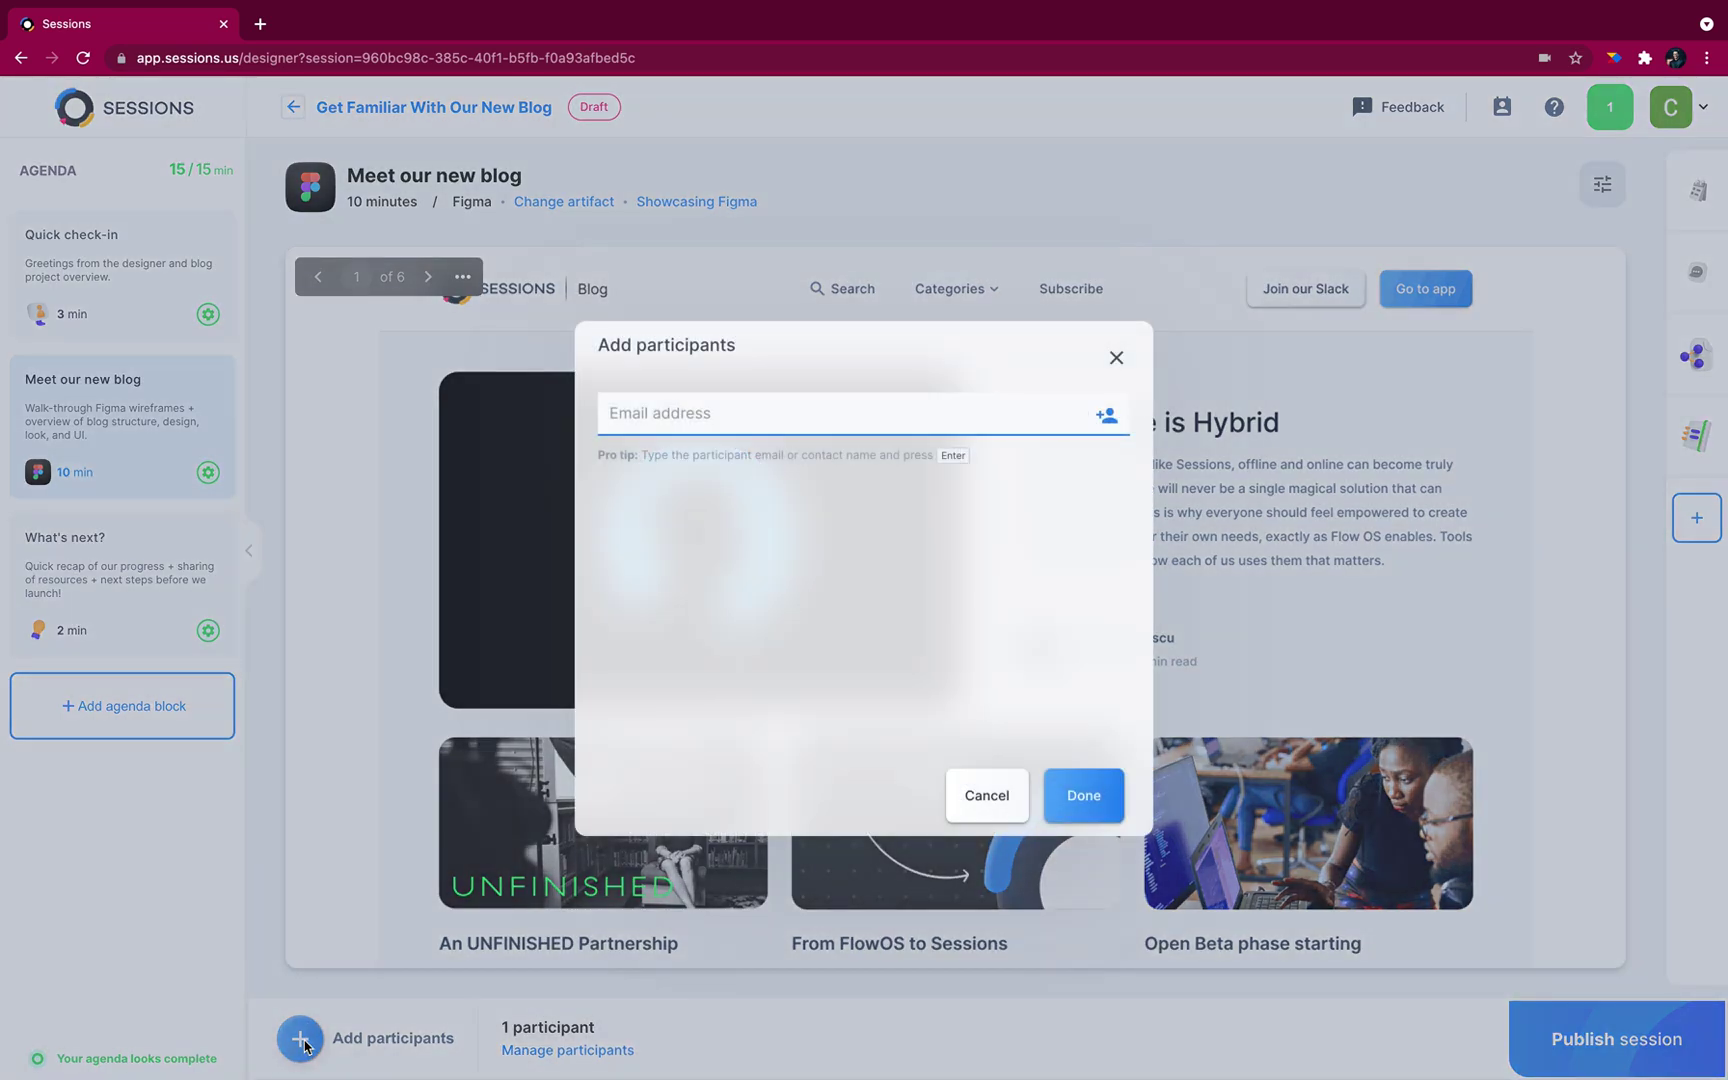
pyautogui.press('Return')
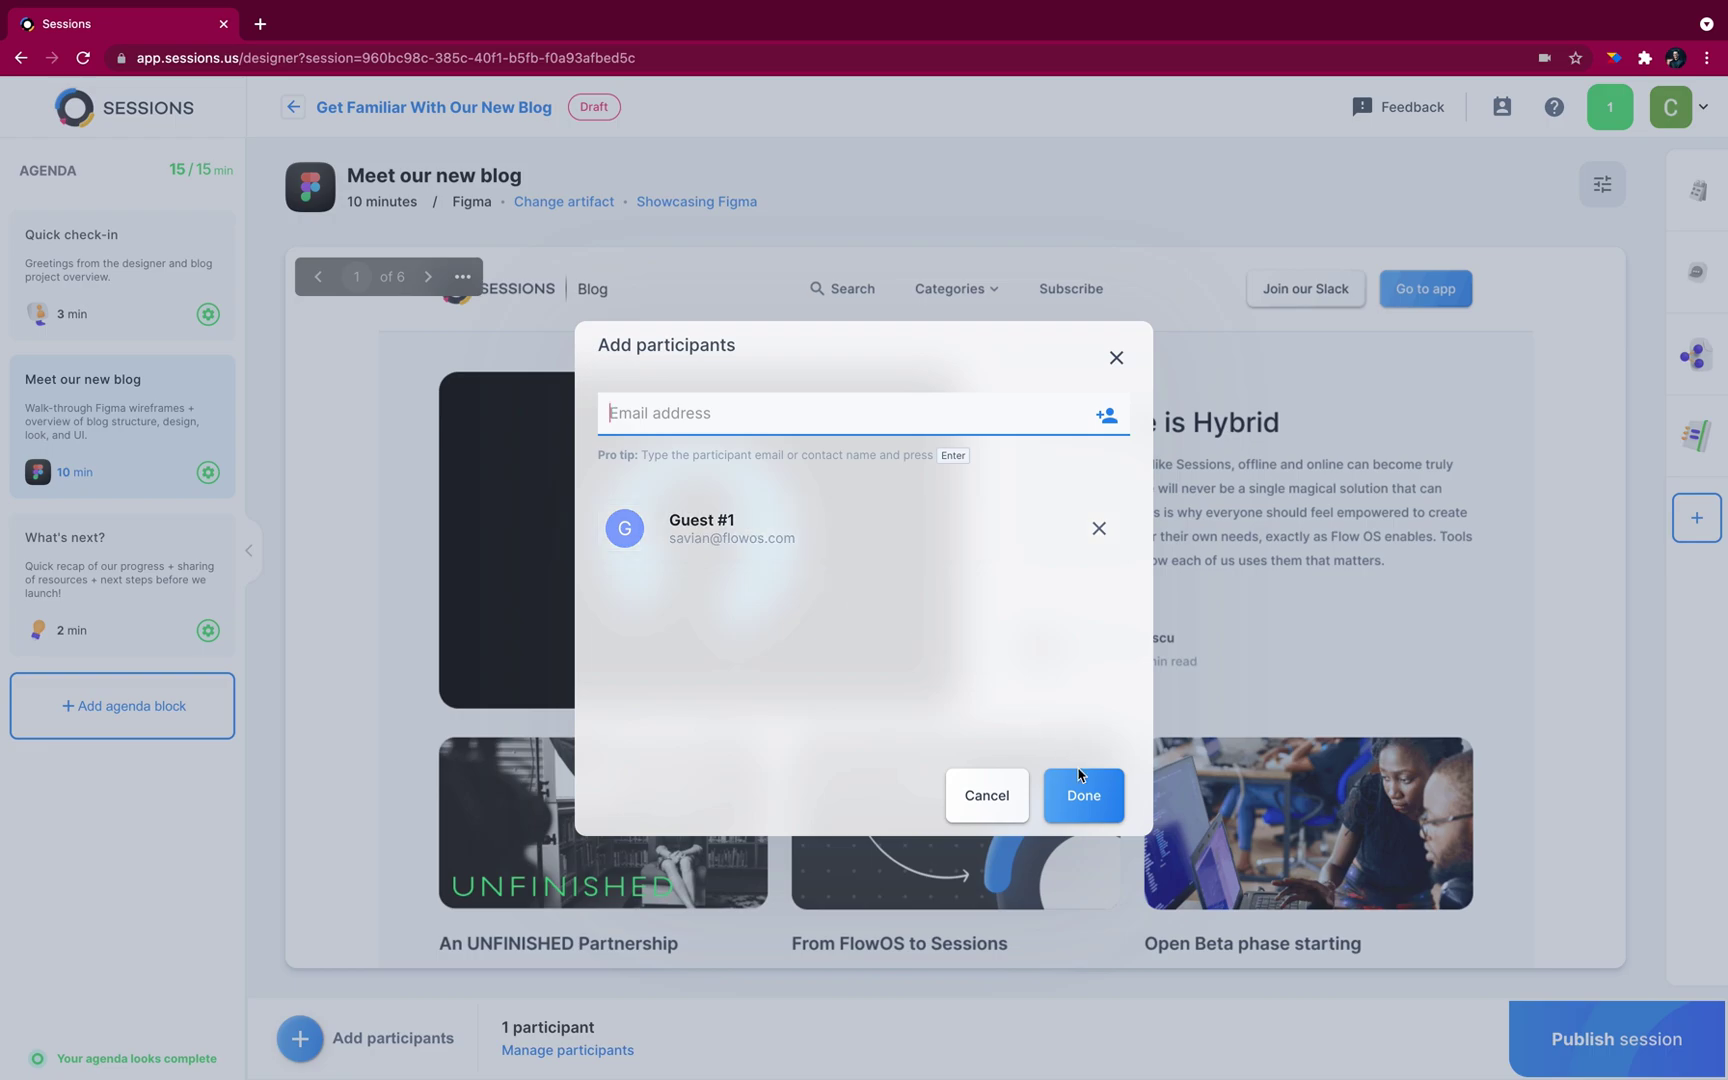
pyautogui.click(1085, 798)
# Step: Publish the session, confirm it, and start it live
pyautogui.click(1634, 1046)
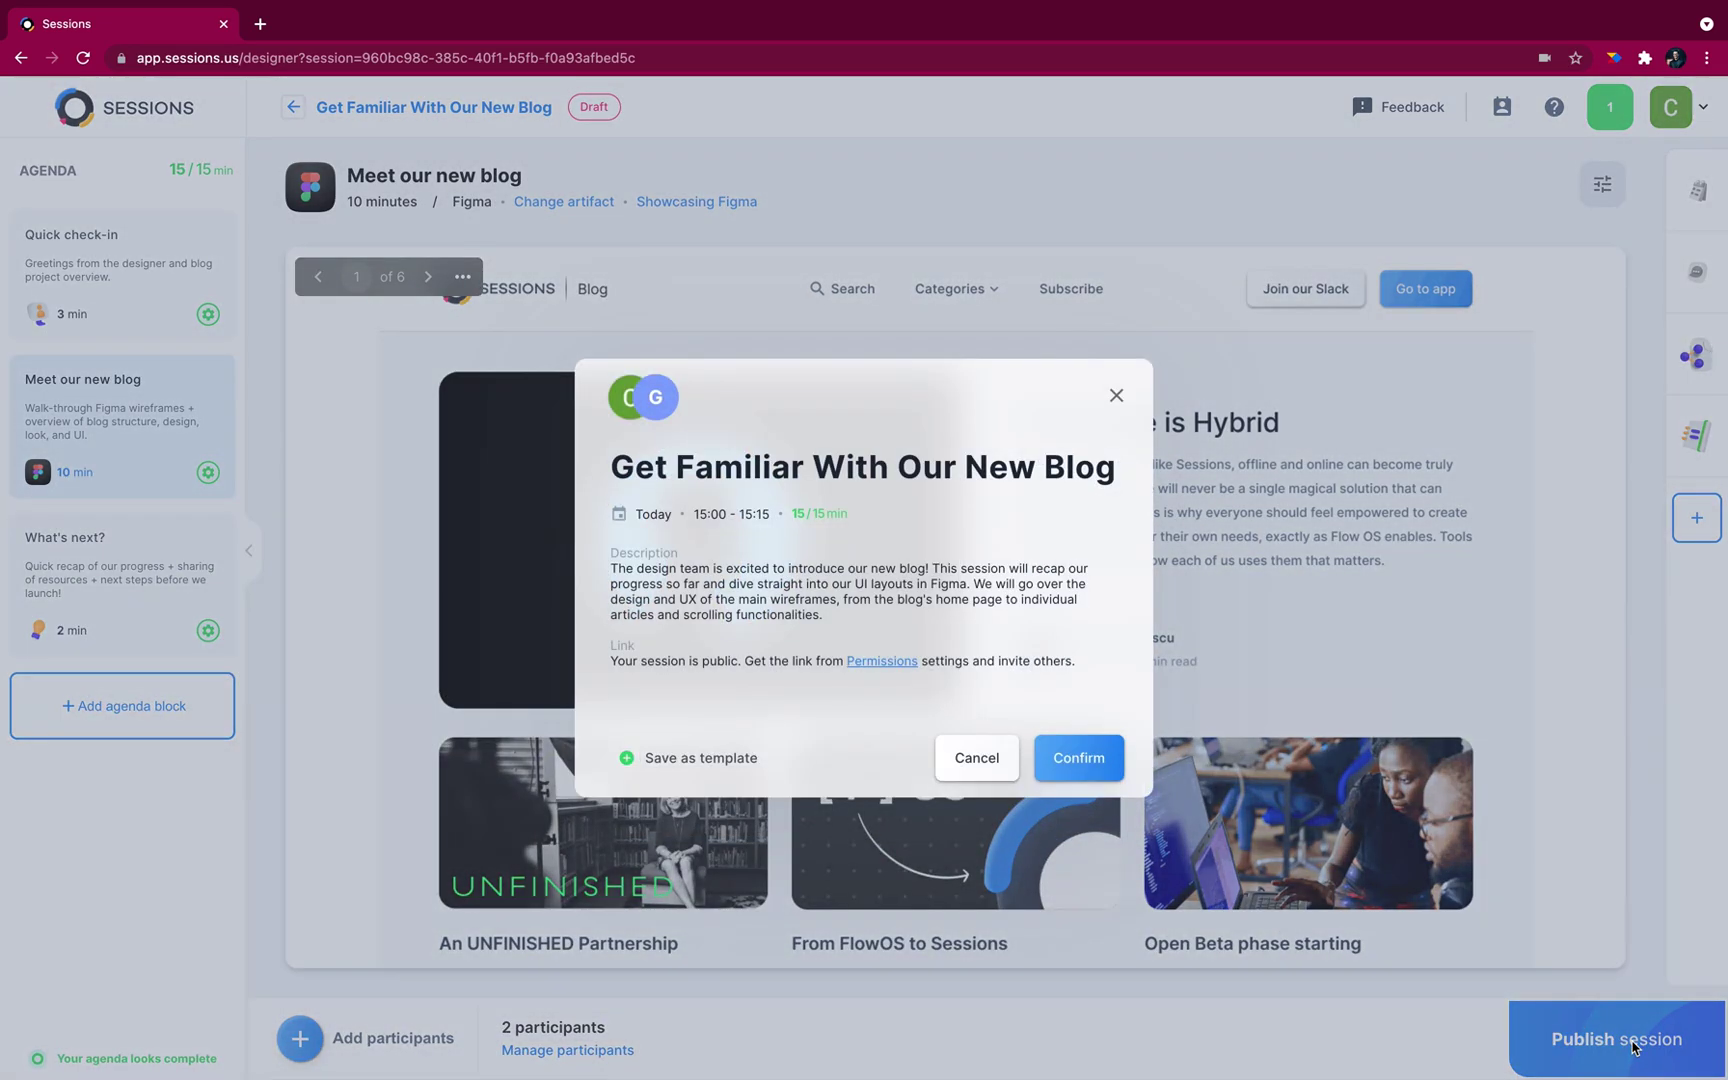
pyautogui.click(1084, 760)
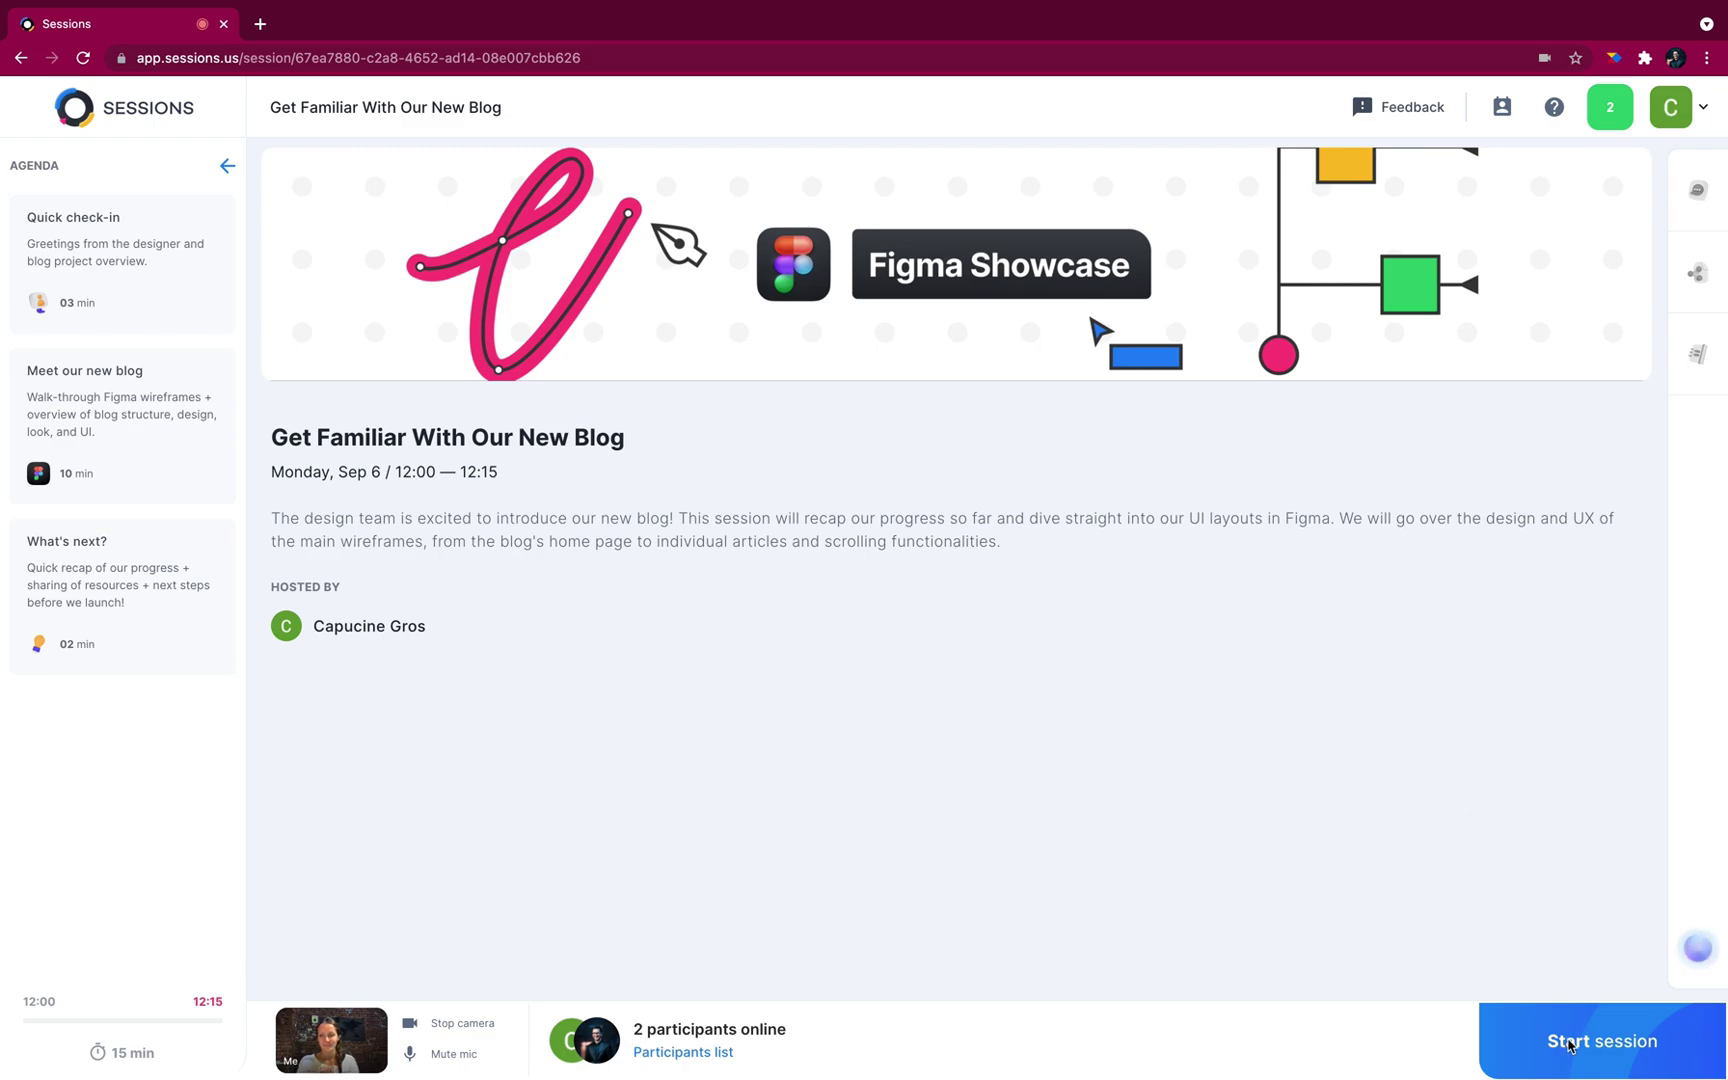
pyautogui.click(1568, 1045)
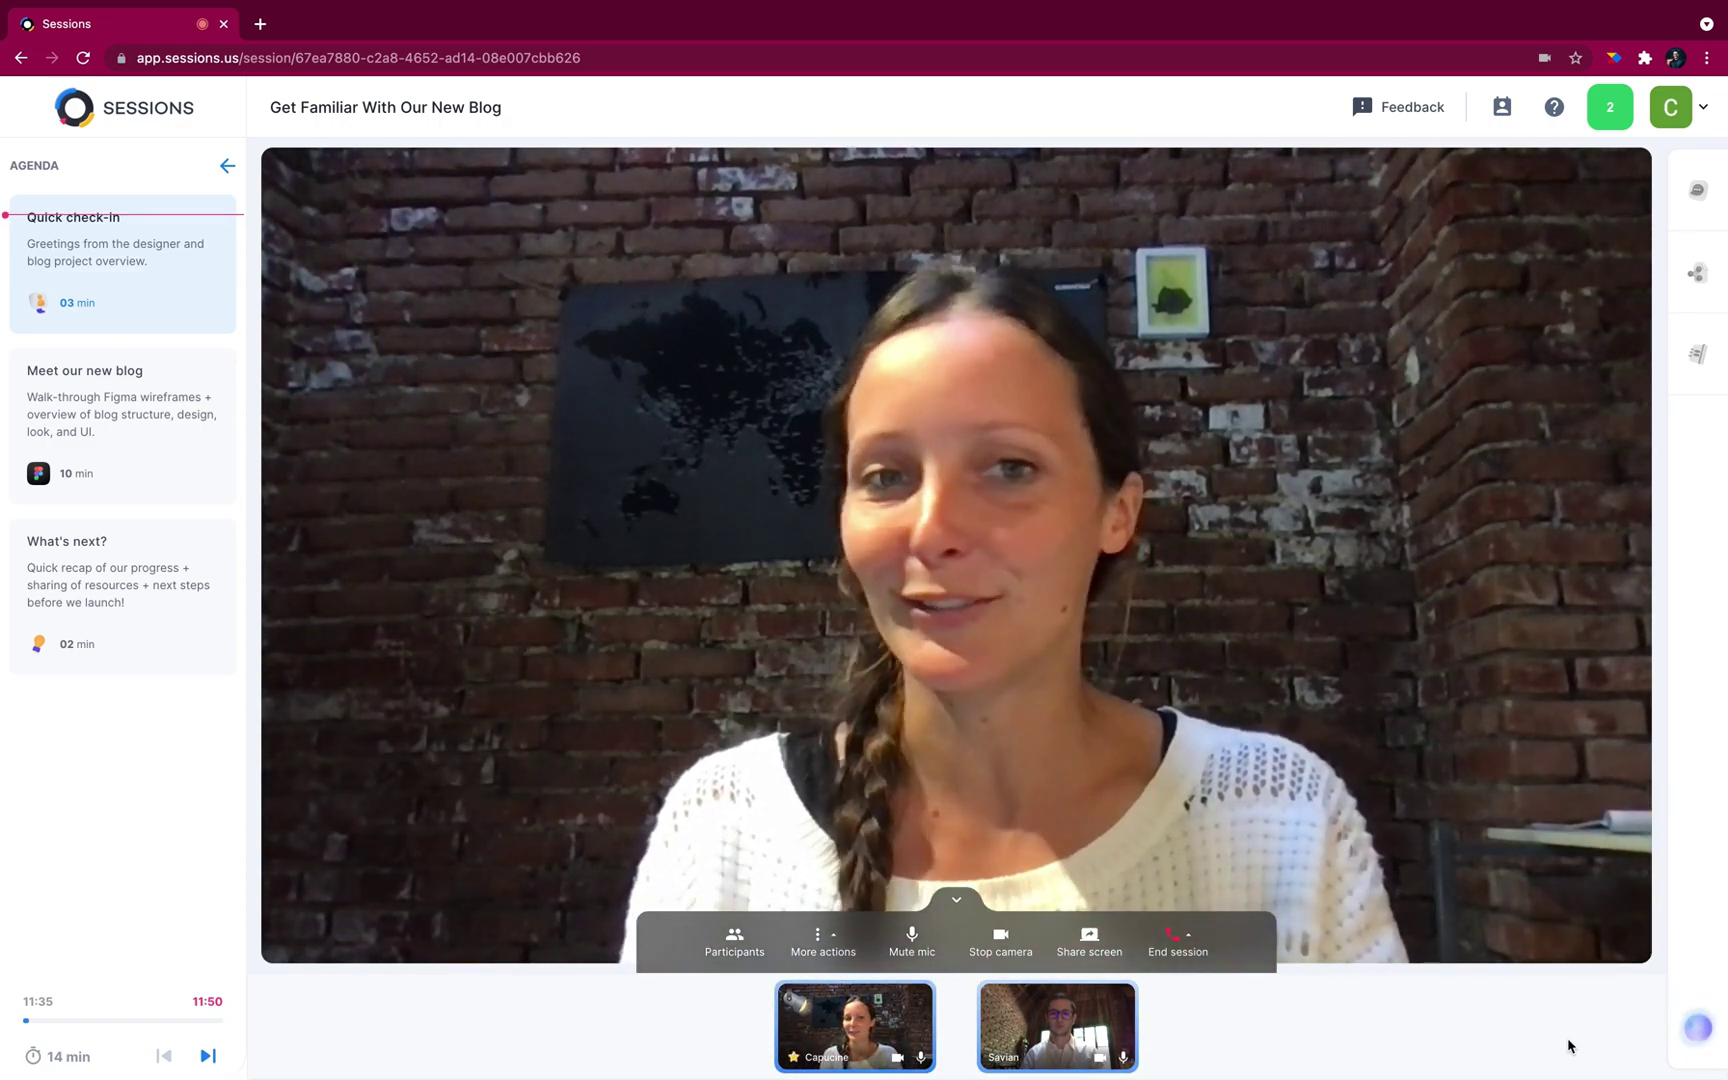
# Step: Present the Meet our new blog wireframes through slide 6 of 6, then switch to the What's next? block
pyautogui.doubleClick(84, 414)
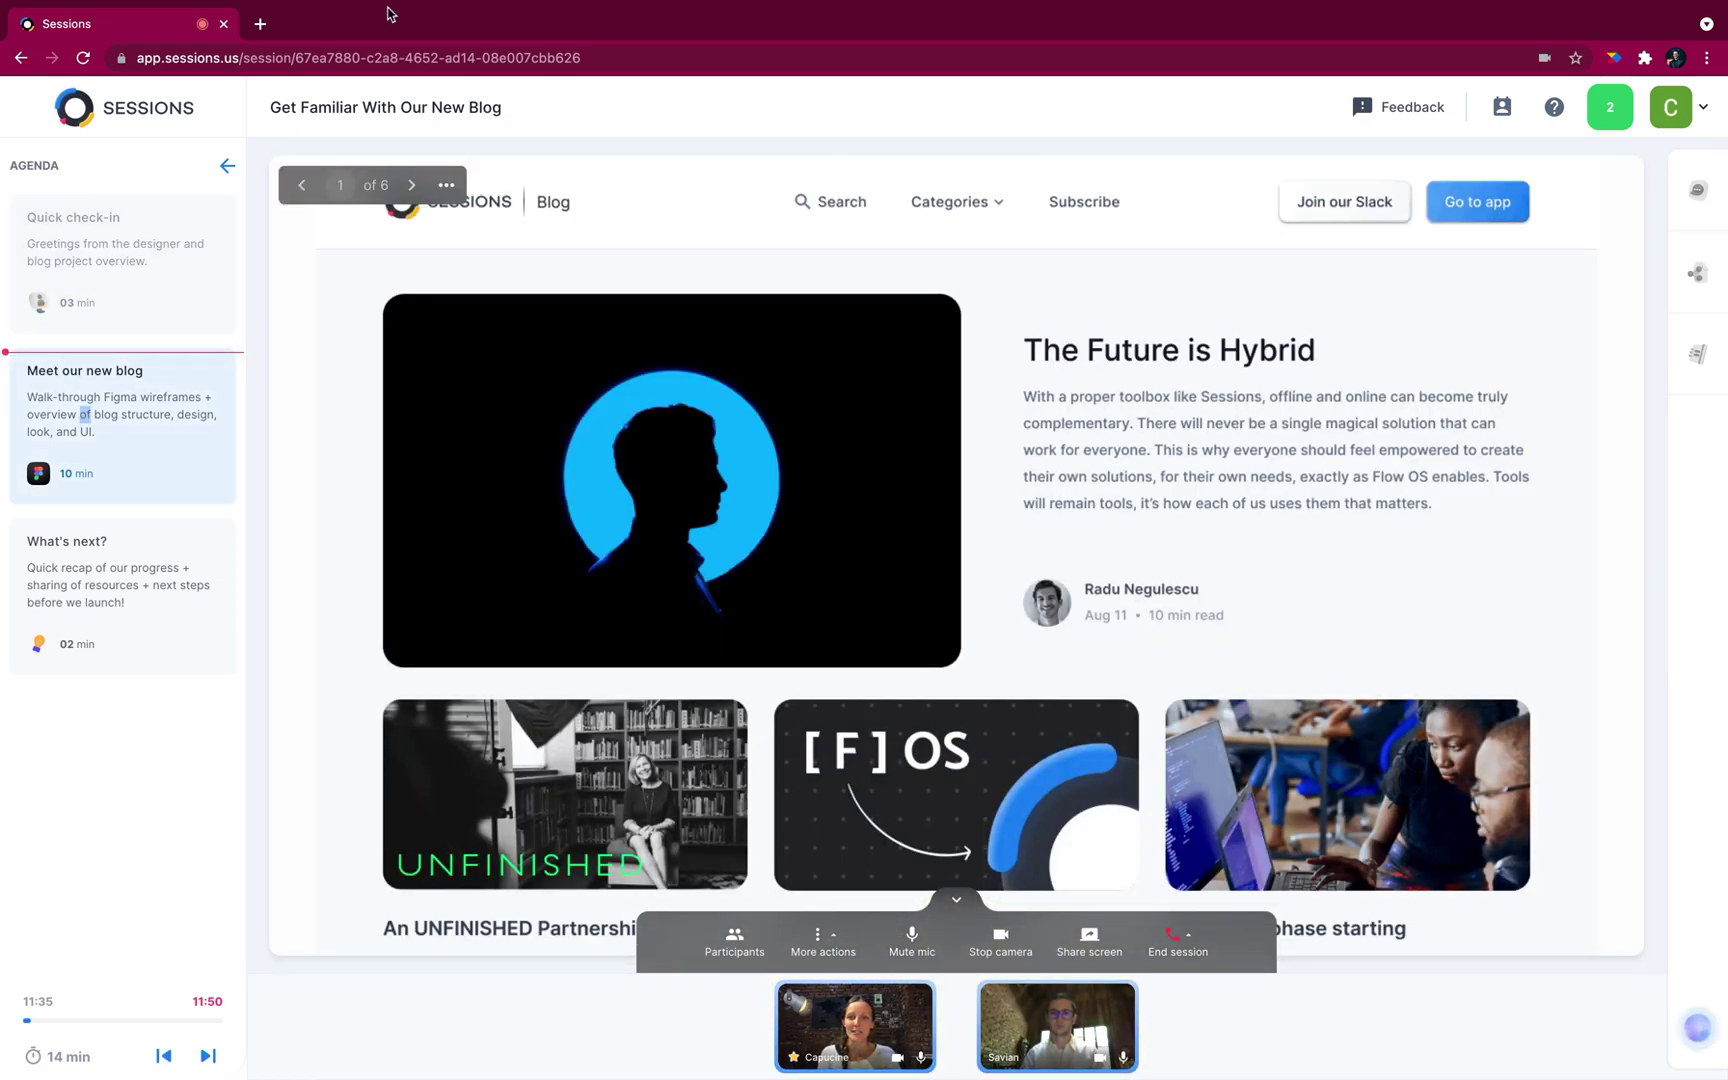
pyautogui.click(411, 186)
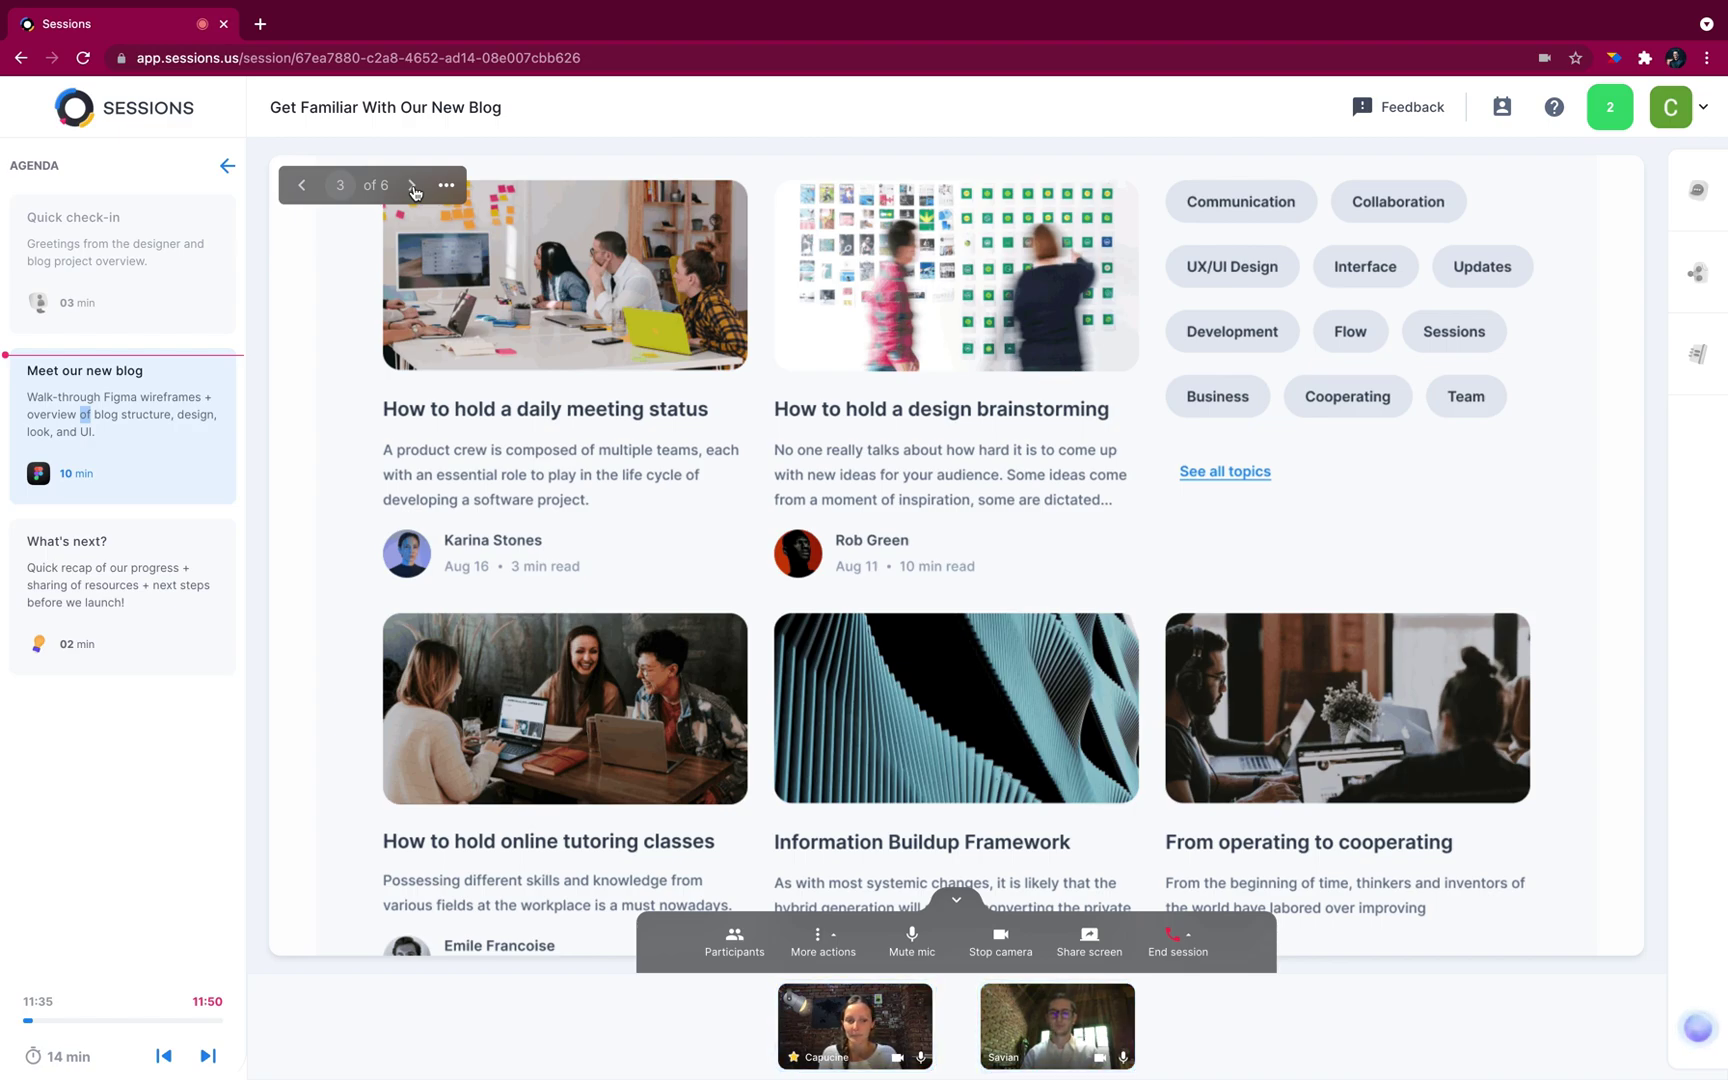
pyautogui.click(412, 186)
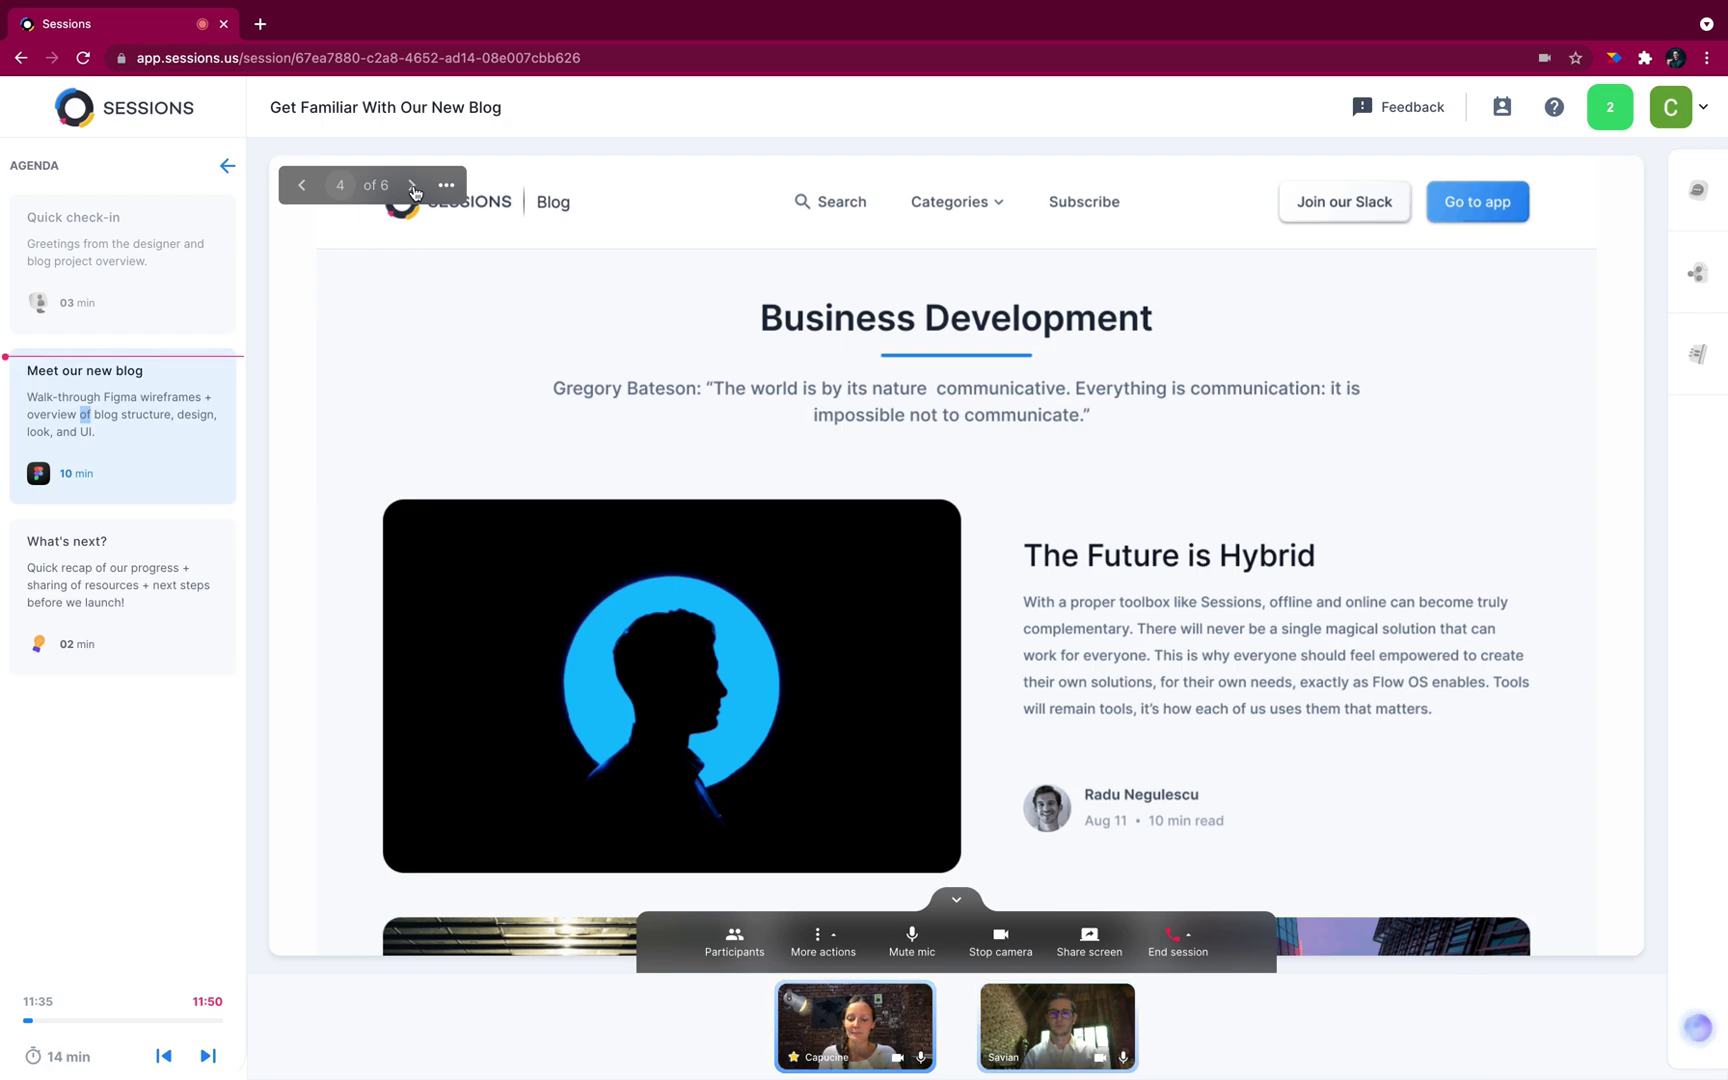
pyautogui.click(412, 186)
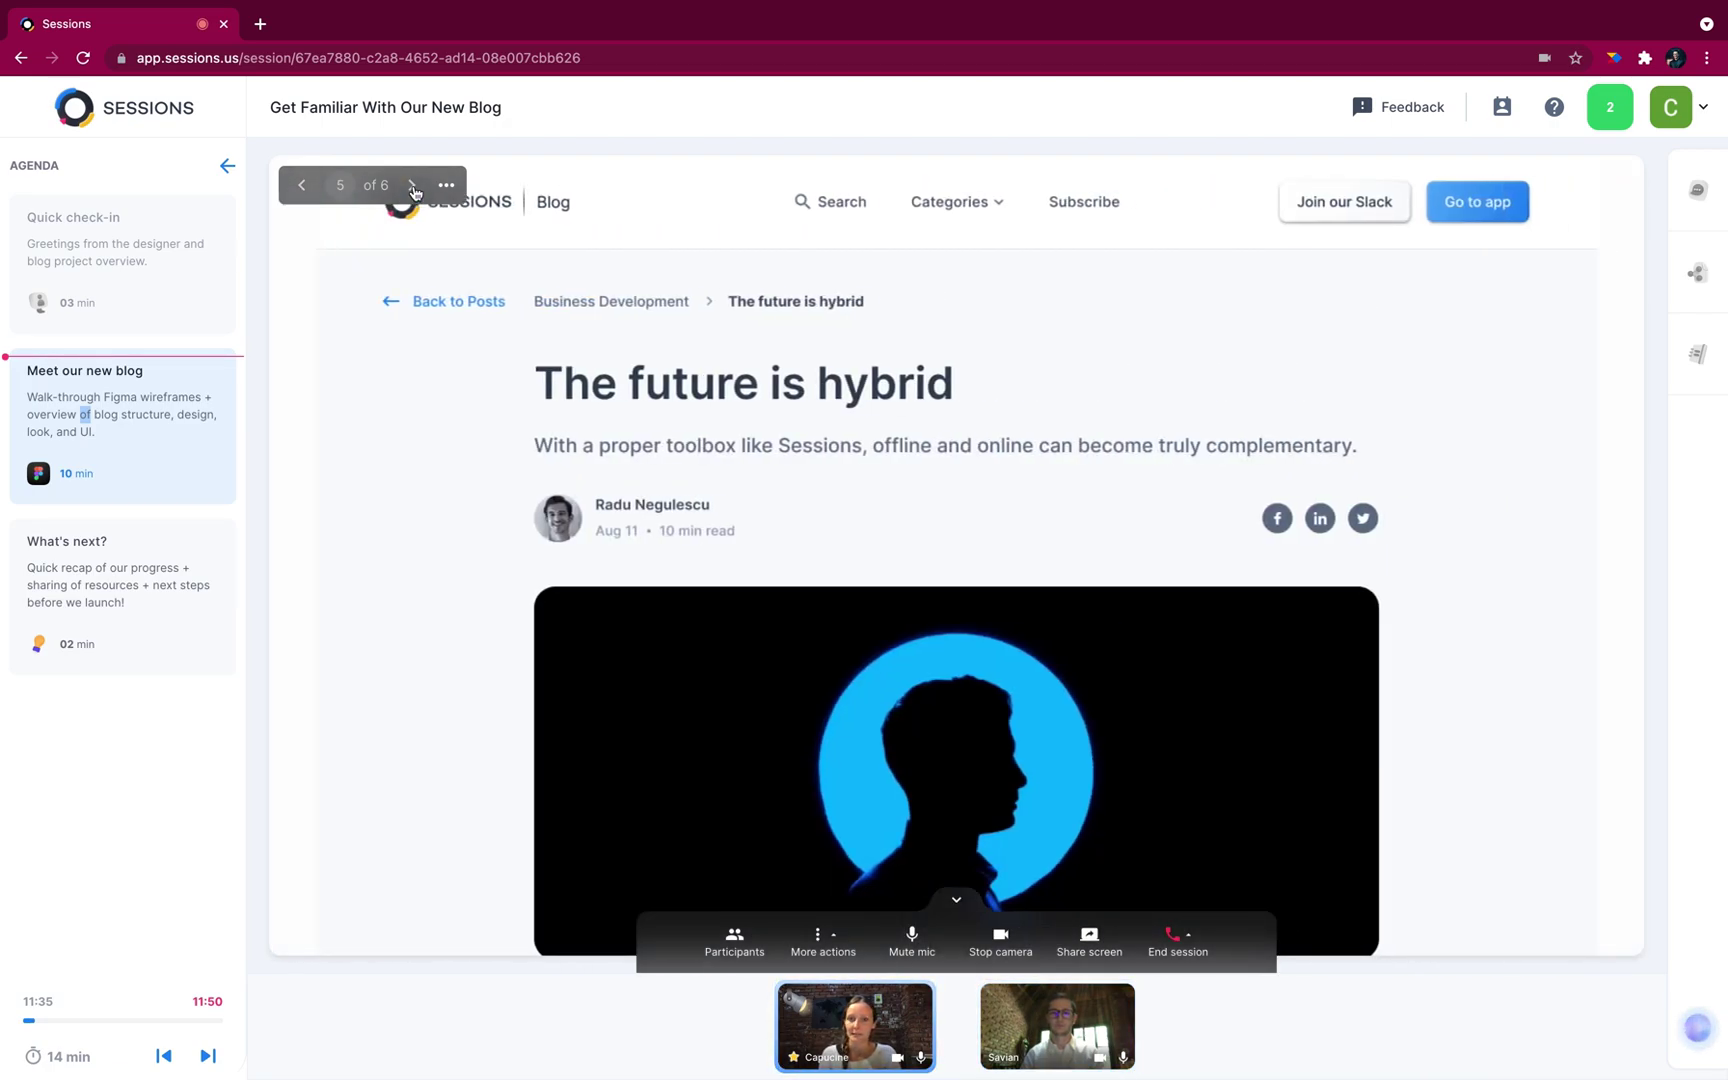
pyautogui.click(413, 188)
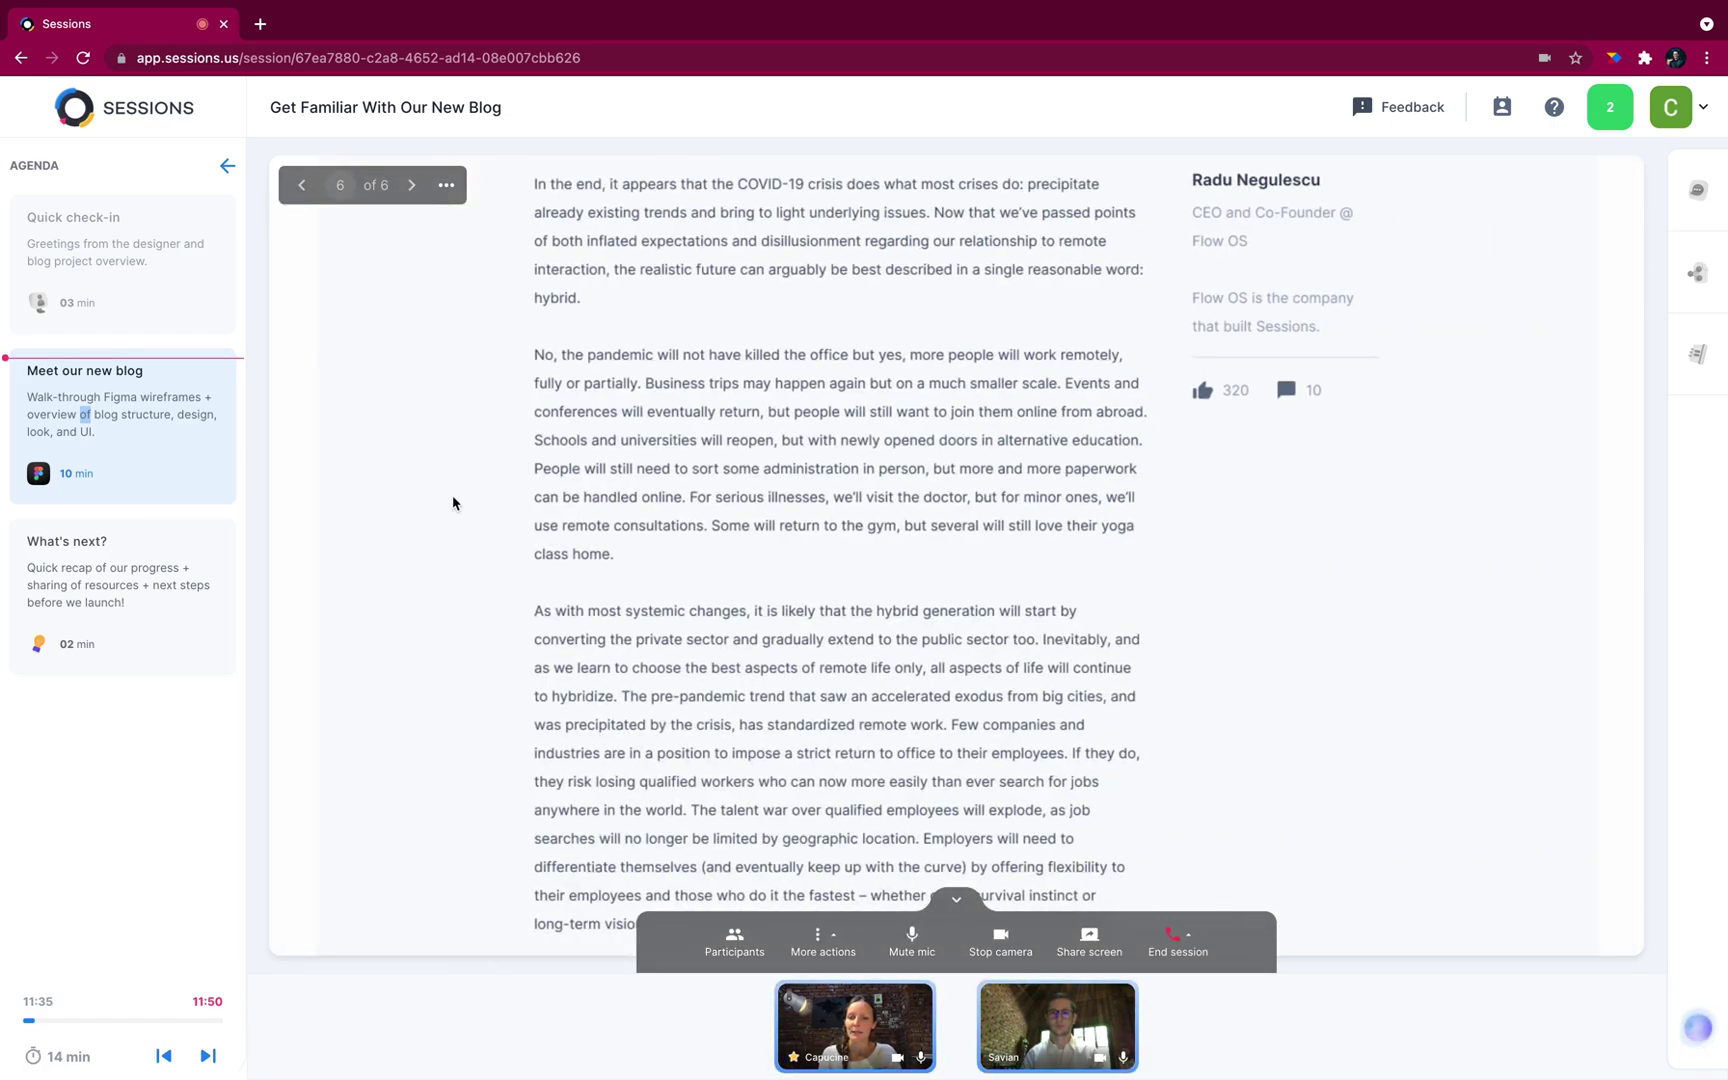
pyautogui.doubleClick(163, 584)
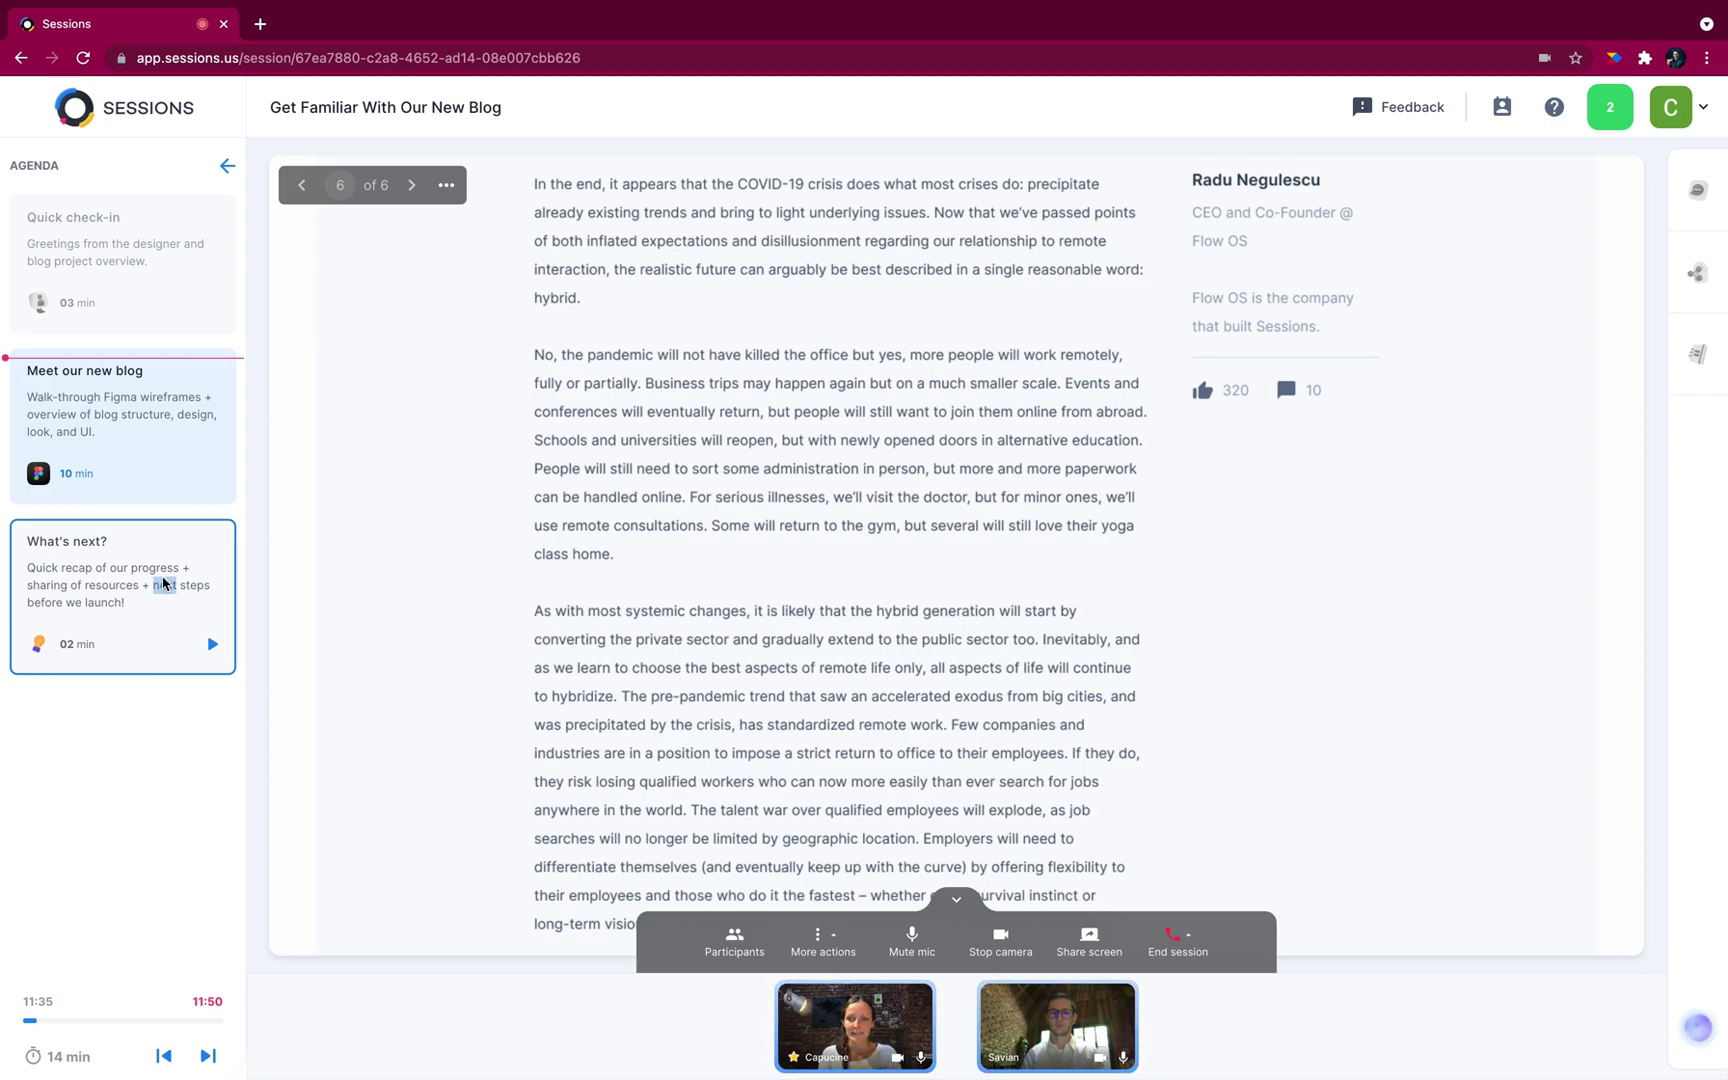